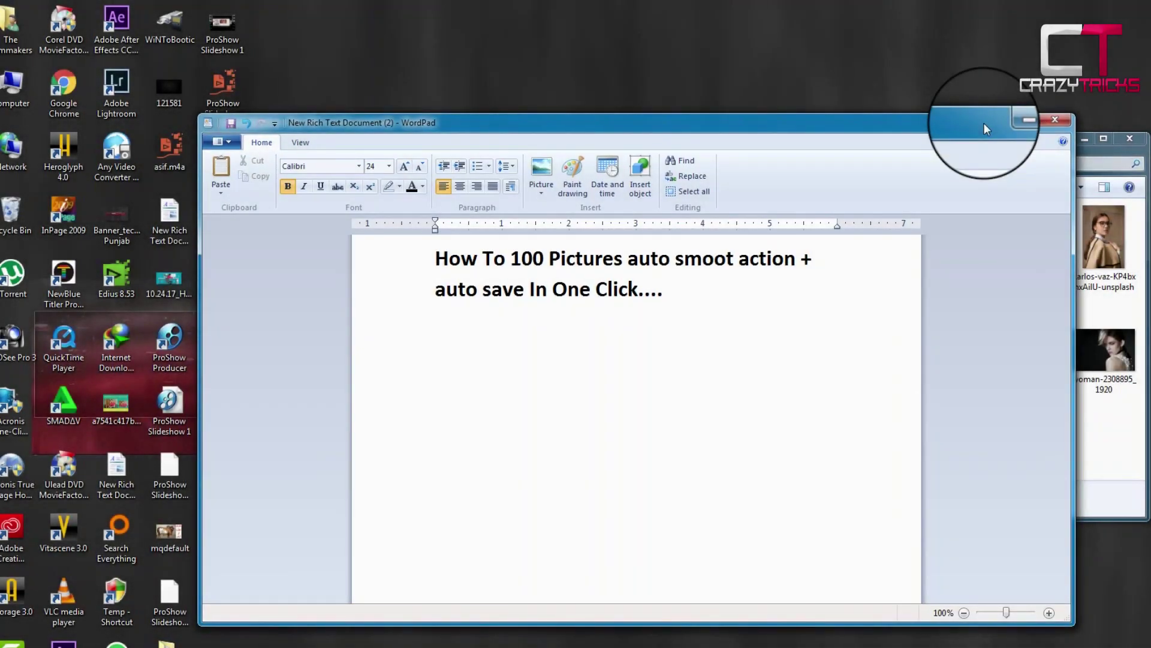
Maximize the document and begin a paragraph below the title, starting "halo friend kaya hally ap" and ending "pura watch".
{"action": "left_click", "coordinate": [984, 123]}
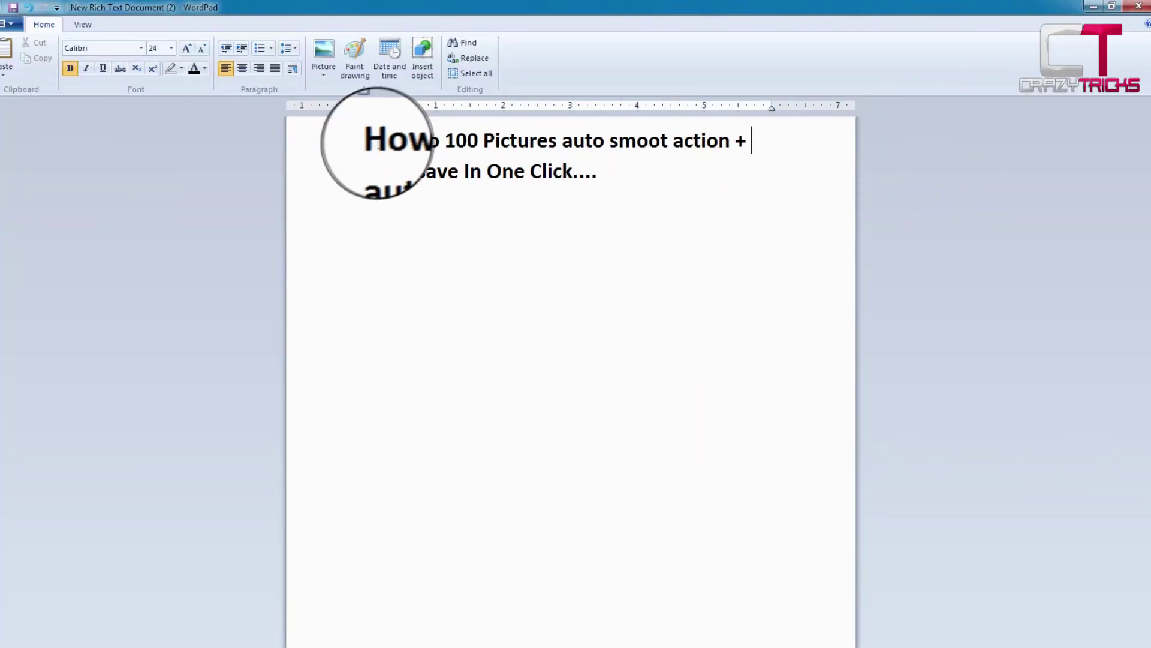
{"action": "double_click", "coordinate": [599, 175]}
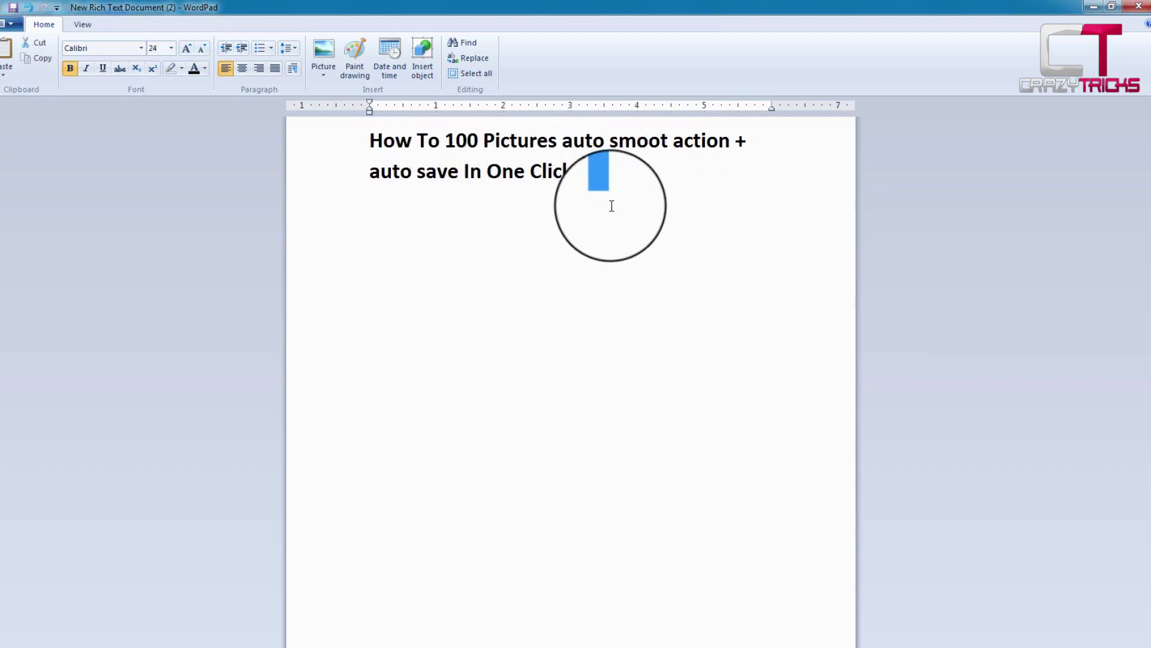
{"action": "left_click", "coordinate": [612, 206]}
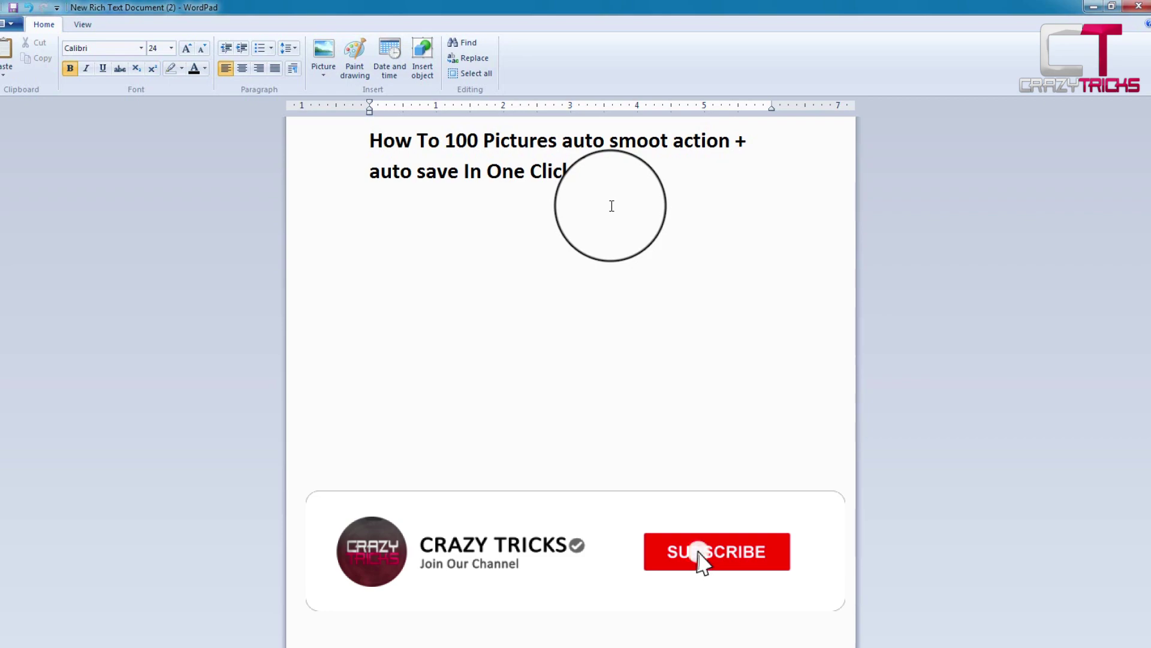
{"action": "type", "text": "halo fri"}
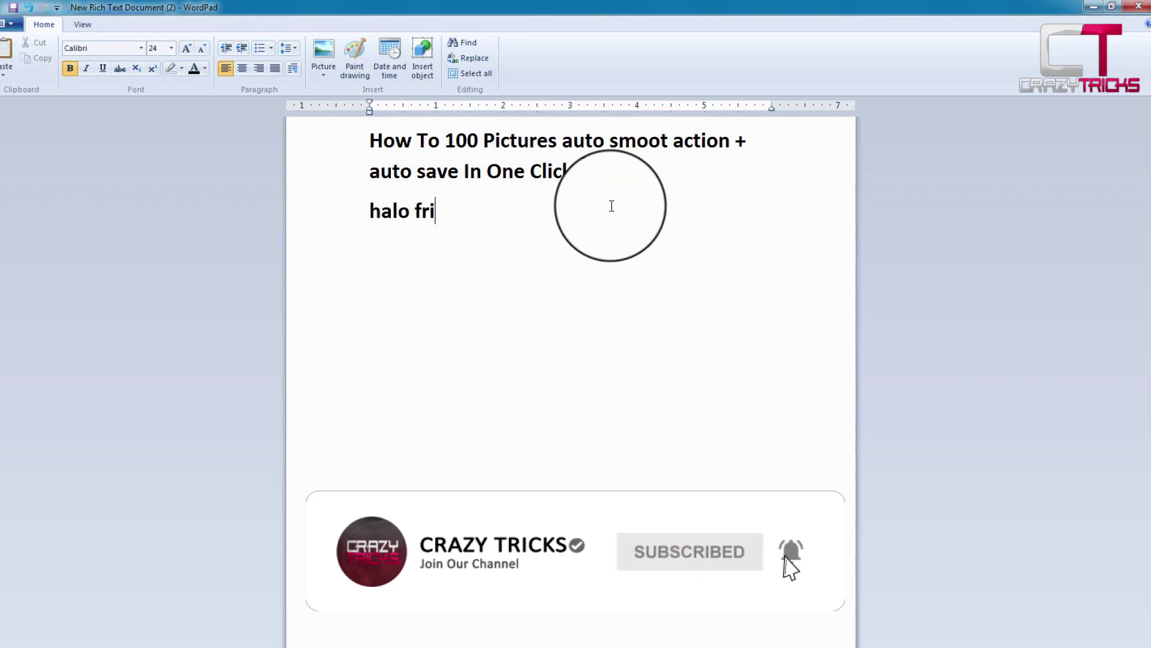
{"action": "type", "text": "end kaya"}
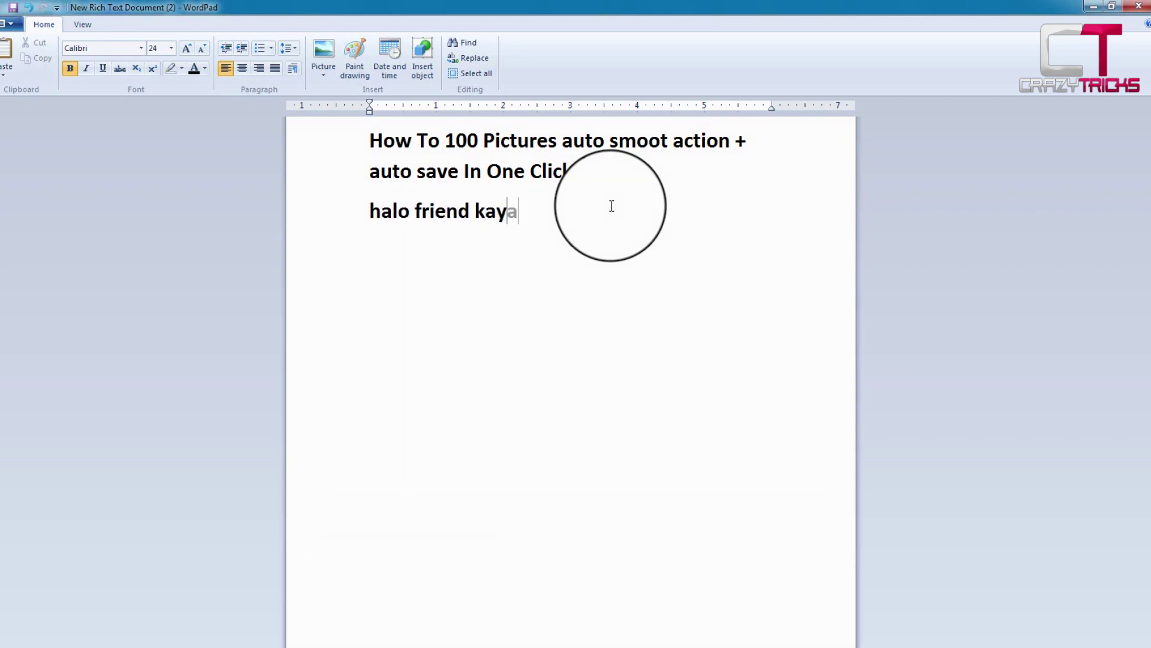
{"action": "type", "text": " hally ap sula um"}
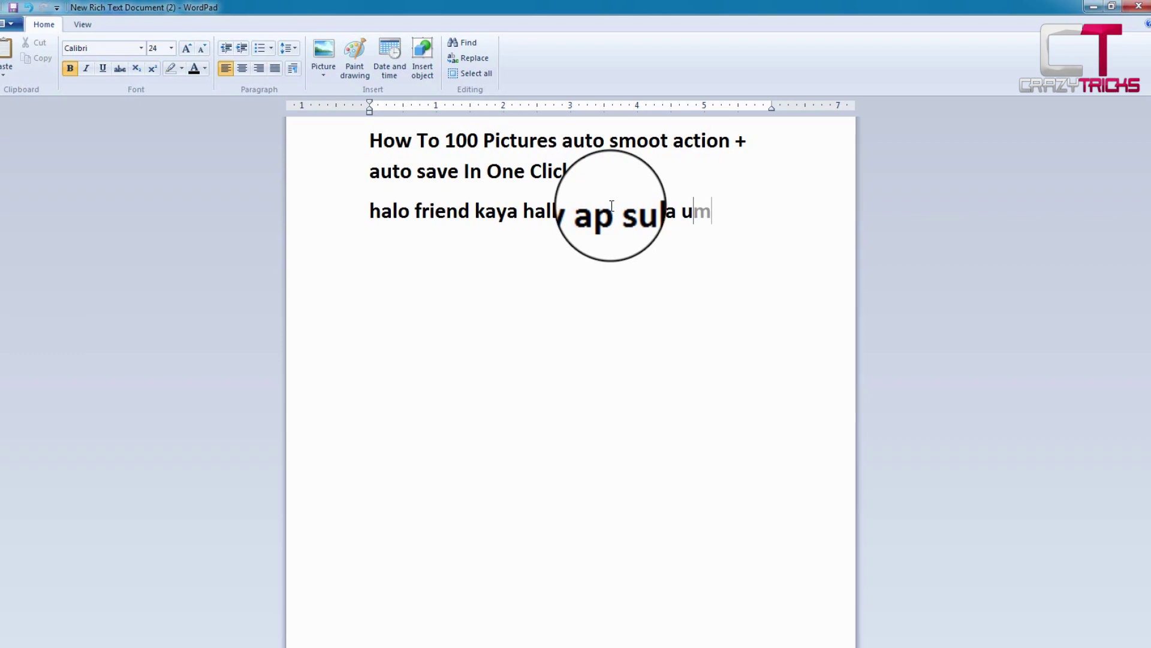
{"action": "type", "text": "eed hy key sub "}
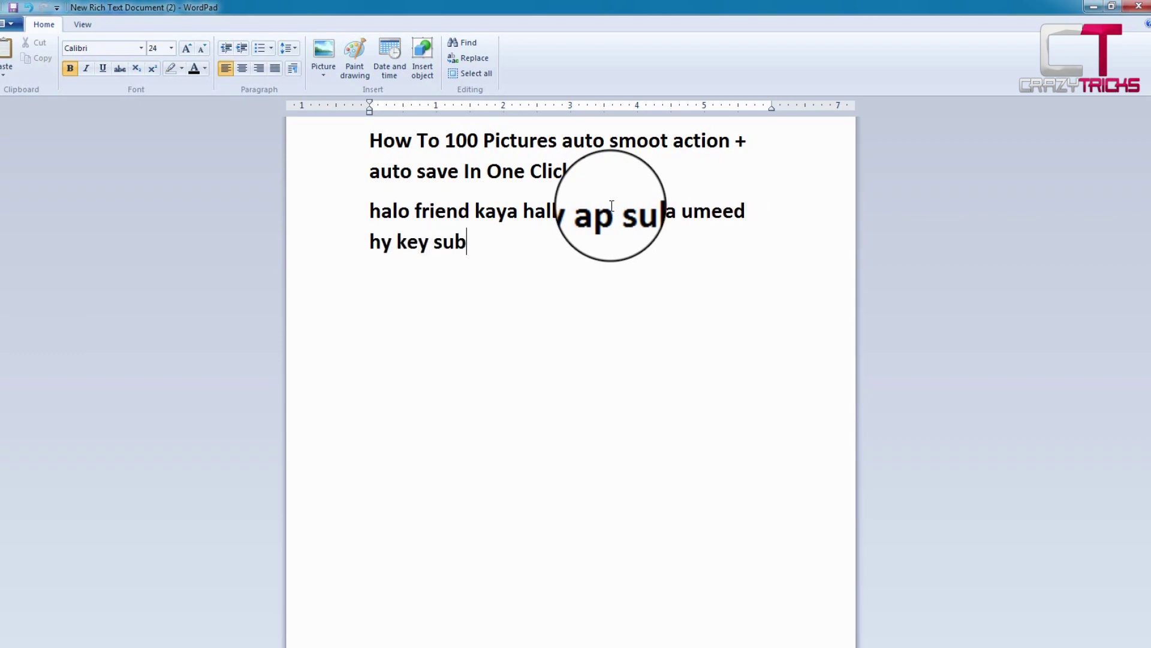
{"action": "type", "text": "thek ho gy… o pura watch"}
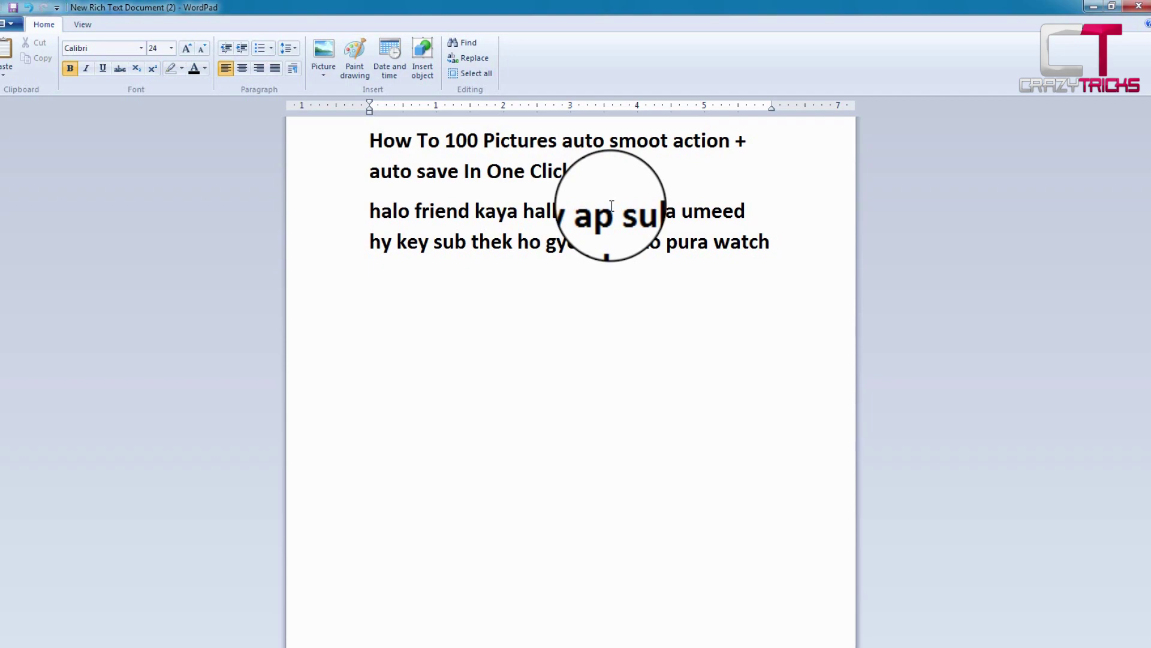
Continue the paragraph with "lazmi kery ager video ko miss kia to ap ko".
{"action": "type", "text": "lazmi kery a"}
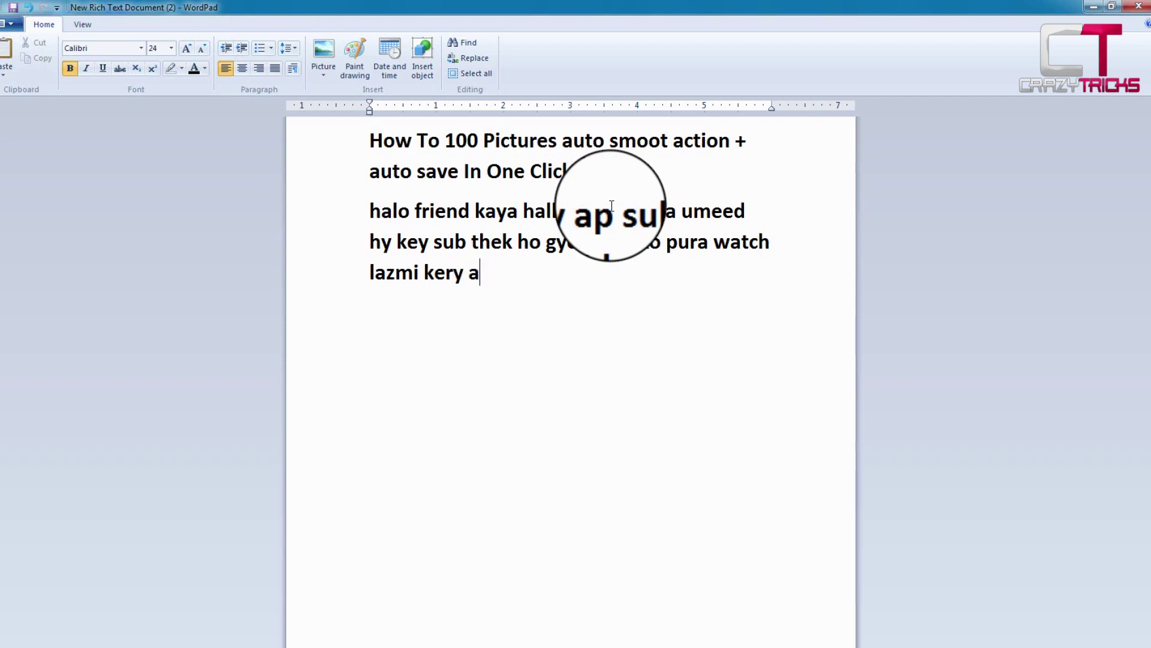
{"action": "type", "text": "ger vide"}
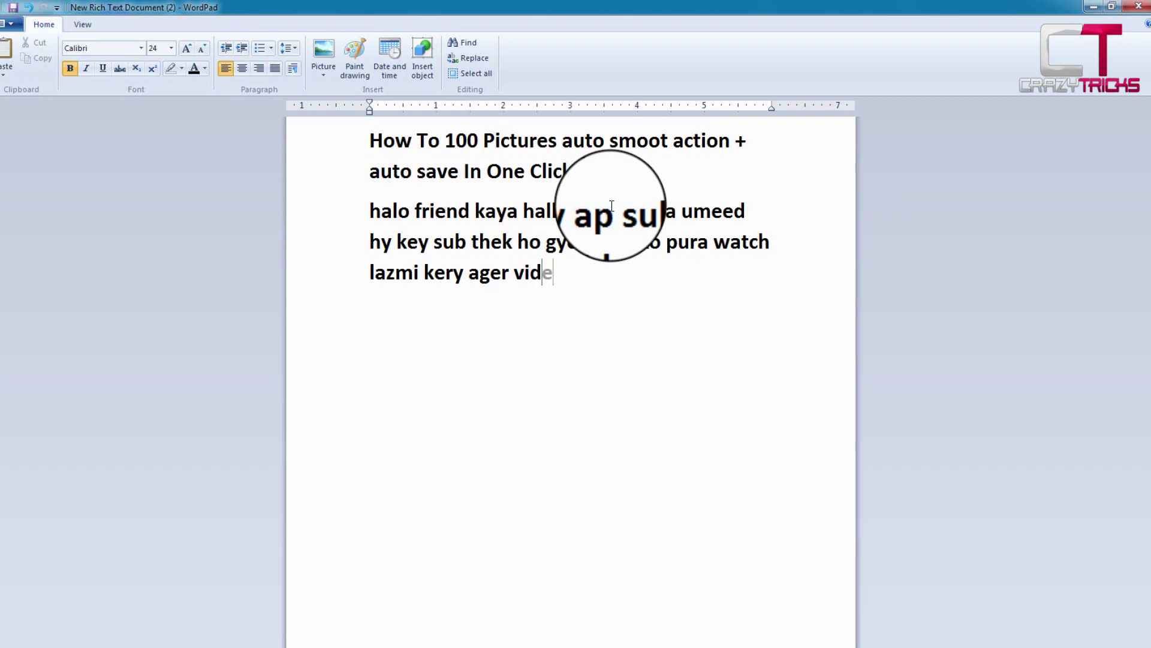
{"action": "type", "text": "iop"}
{"action": "type", "text": "o ko"}
{"action": "type", "text": "miss kia to"}
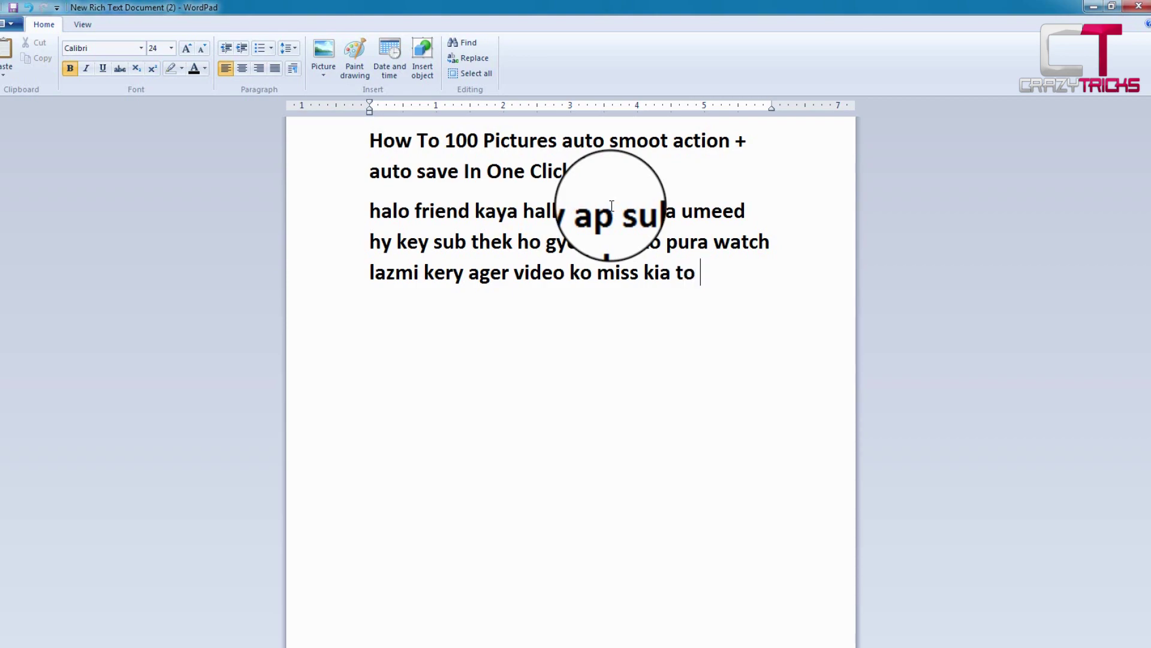
{"action": "type", "text": " ap ko"}
Finish the paragraph with "smj ni aye gi ab video ko start kerty hy hum.........".
{"action": "type", "text": " smj ni aye gi ab v"}
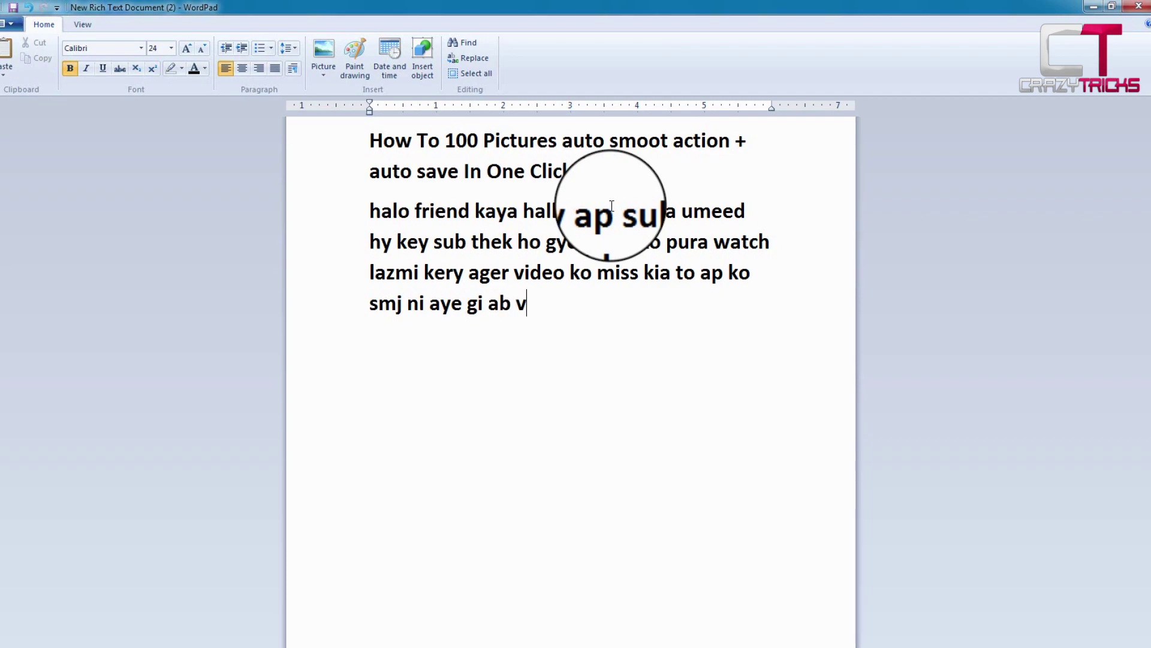
{"action": "type", "text": "ideo ko start"}
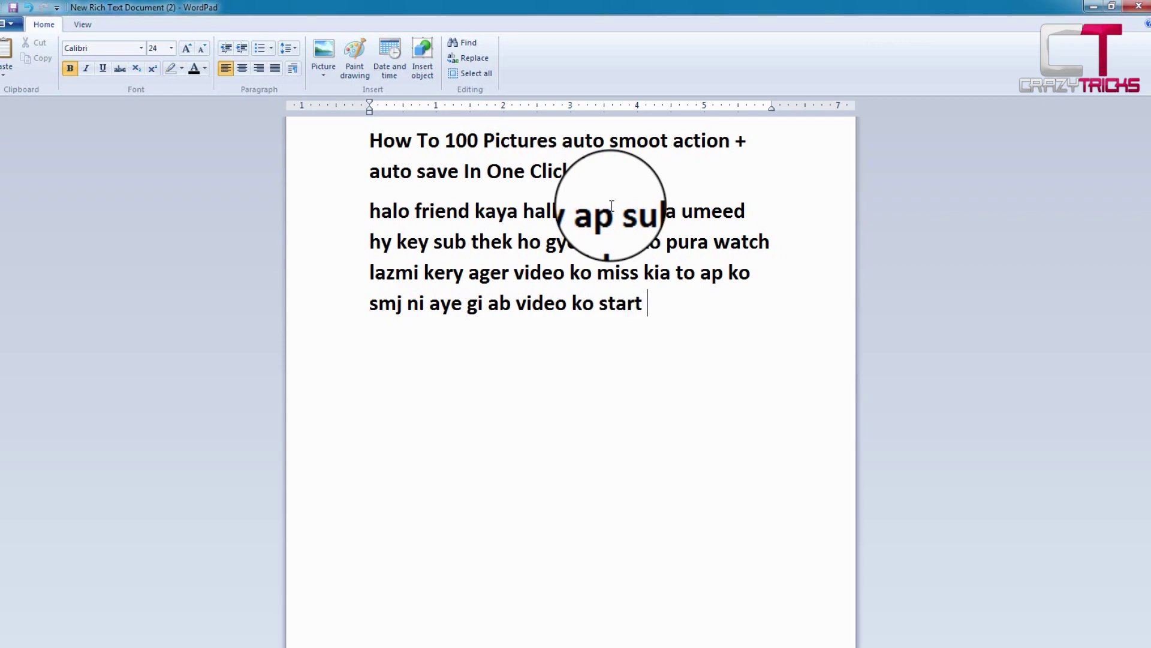
{"action": "type", "text": "kerty hy "}
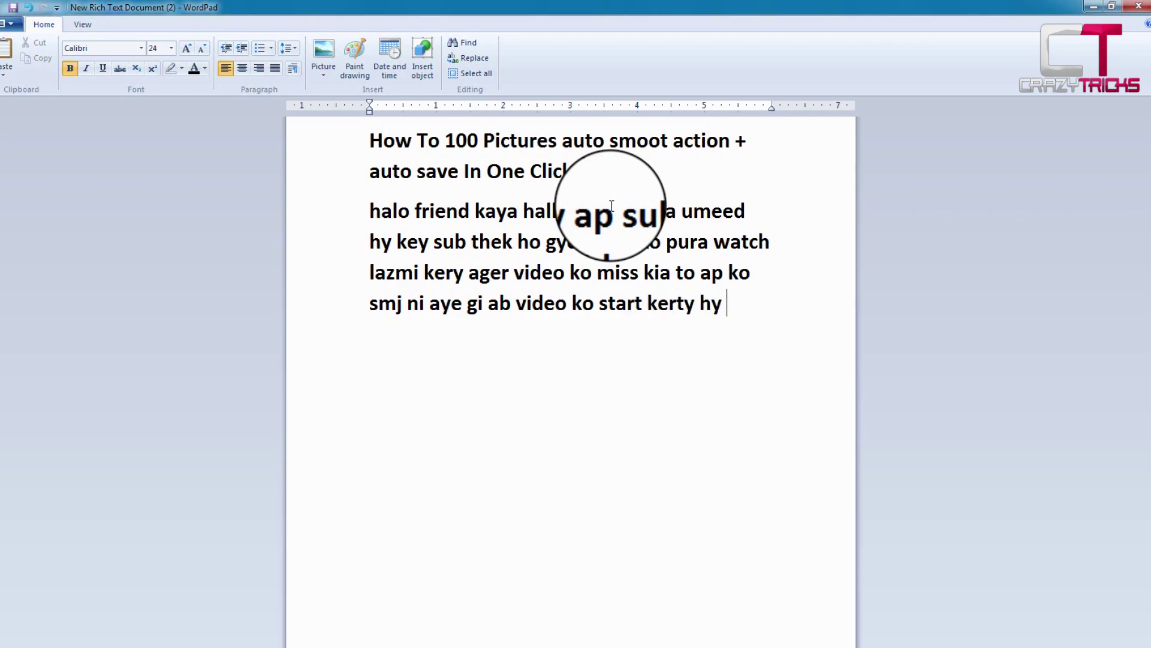
{"action": "type", "text": "hi"}
{"action": "key", "text": "BackSpace"}
{"action": "type", "text": "um"}
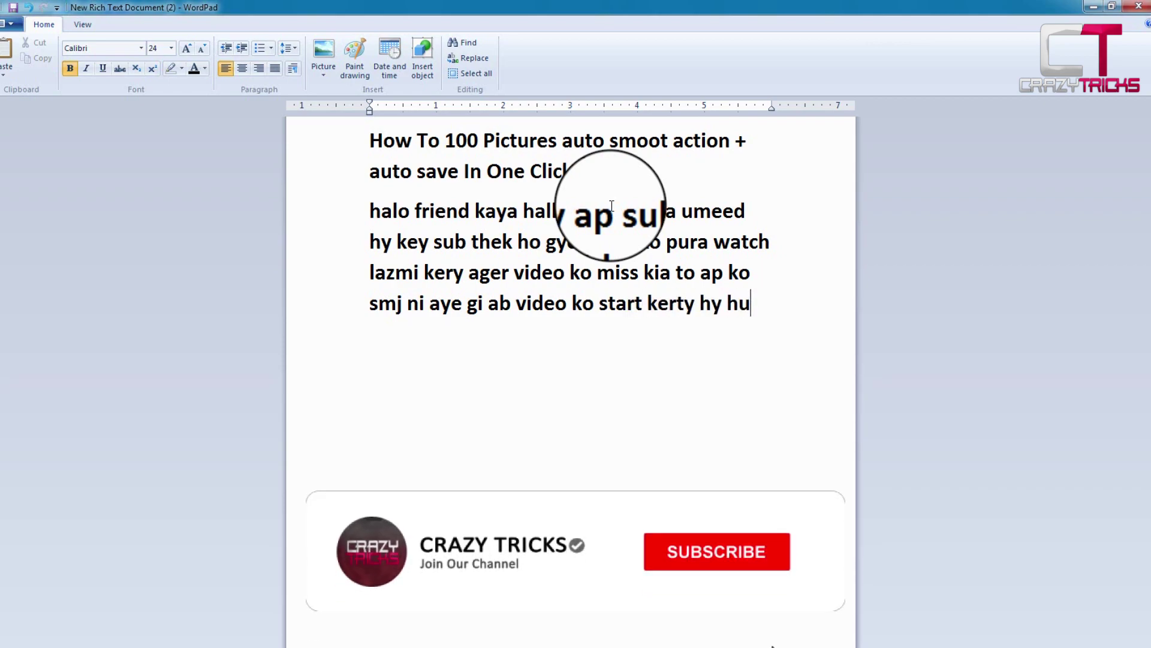
{"action": "type", "text": "........."}
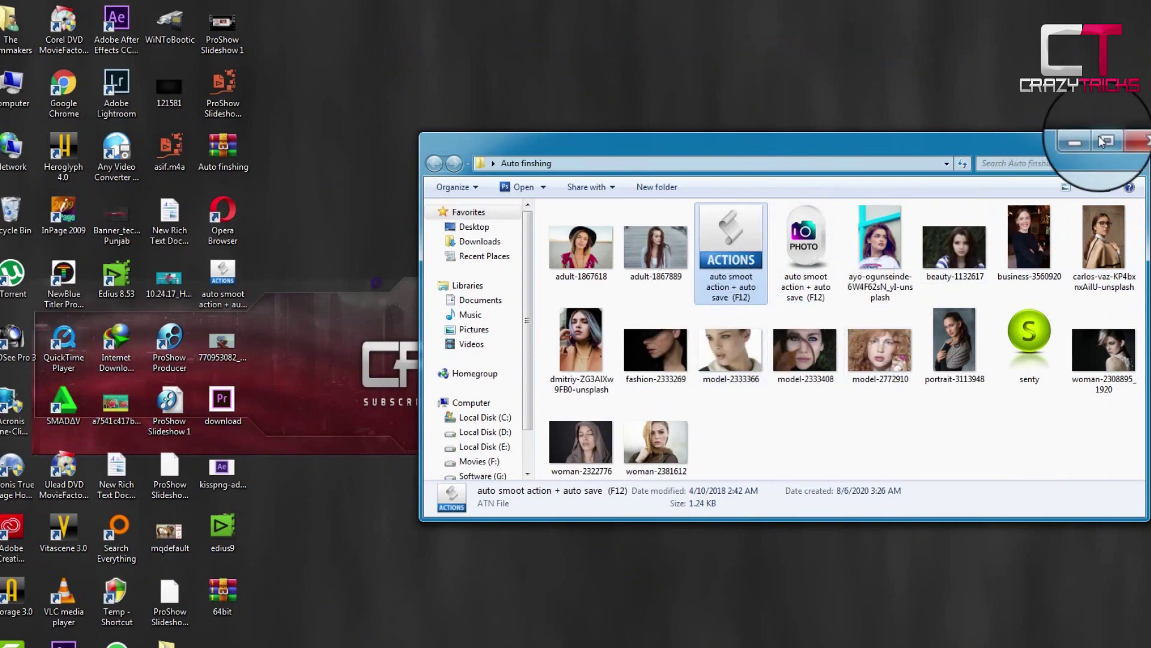
Maximize the Auto finshing folder and run the senty installer, extracting it to the Photoshop CS4 Plug-ins folder.
{"action": "left_click", "coordinate": [1103, 139]}
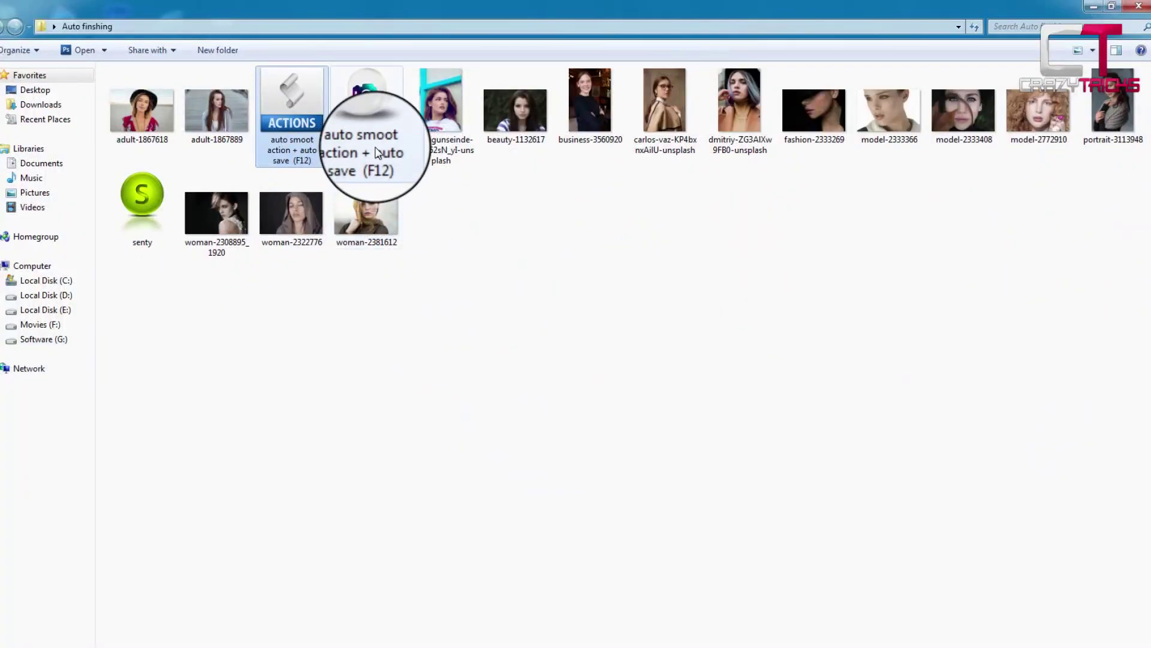
{"action": "left_click", "coordinate": [374, 153]}
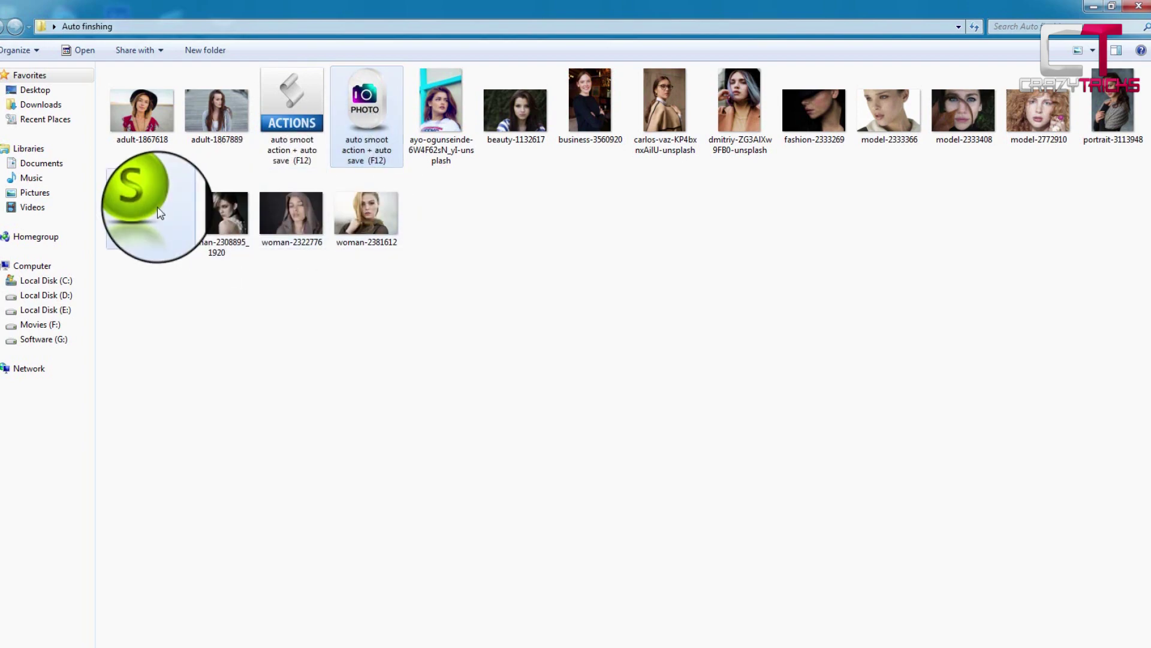
{"action": "double_click", "coordinate": [142, 198]}
{"action": "left_click", "coordinate": [642, 470]}
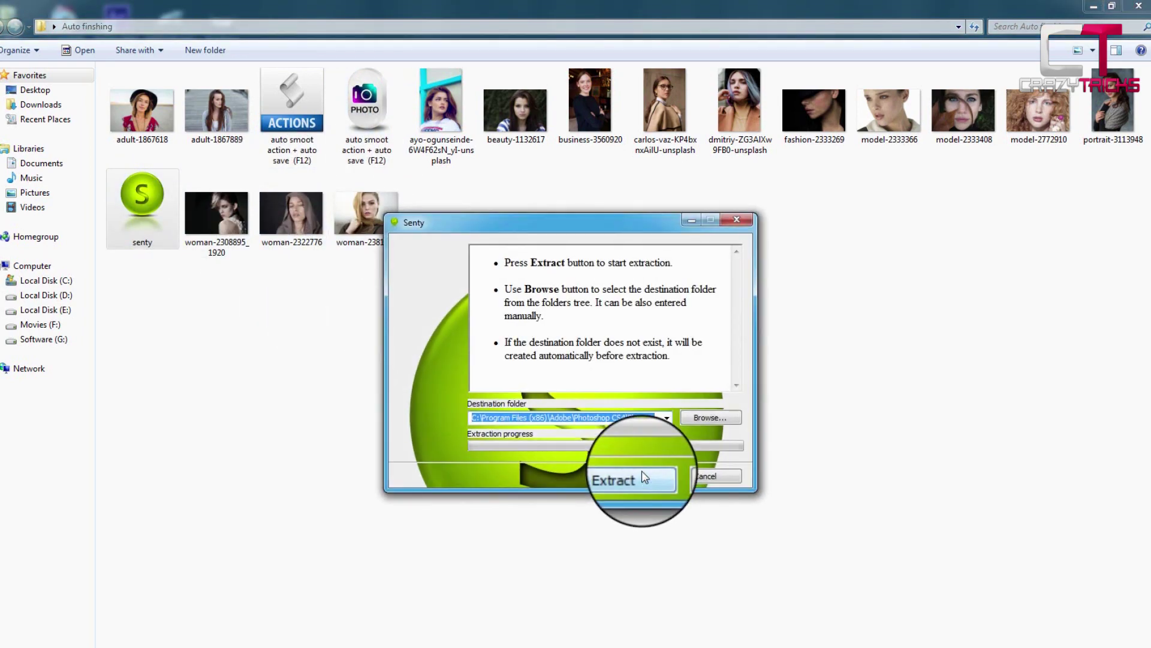
{"action": "left_click", "coordinate": [642, 476]}
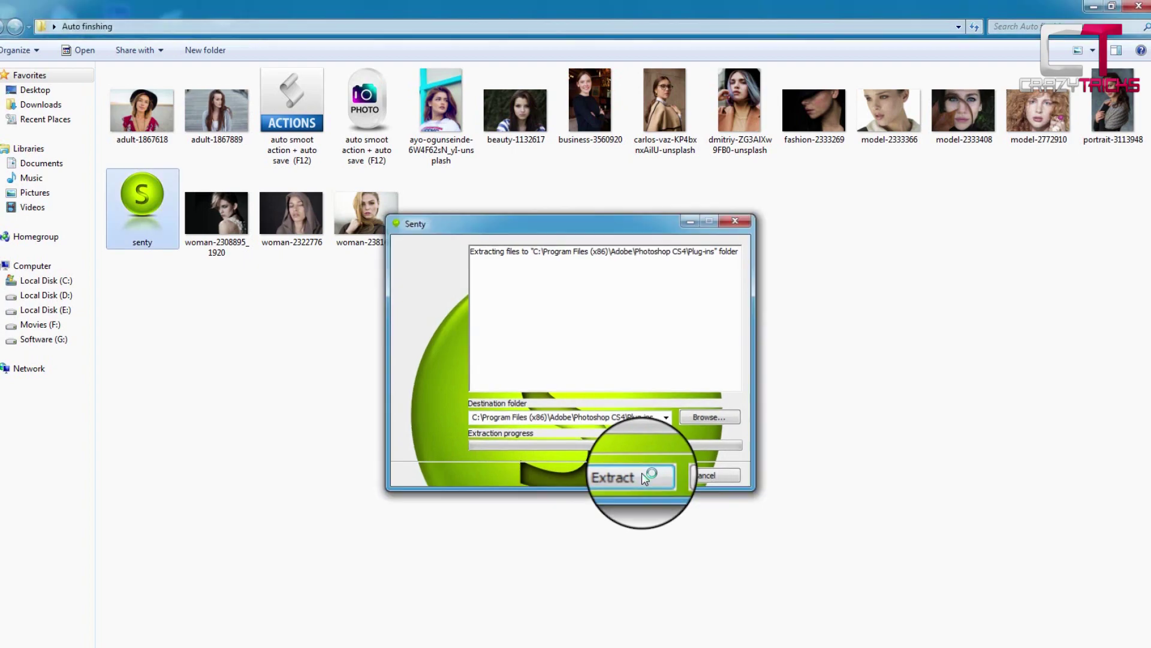
{"action": "left_click", "coordinate": [623, 478]}
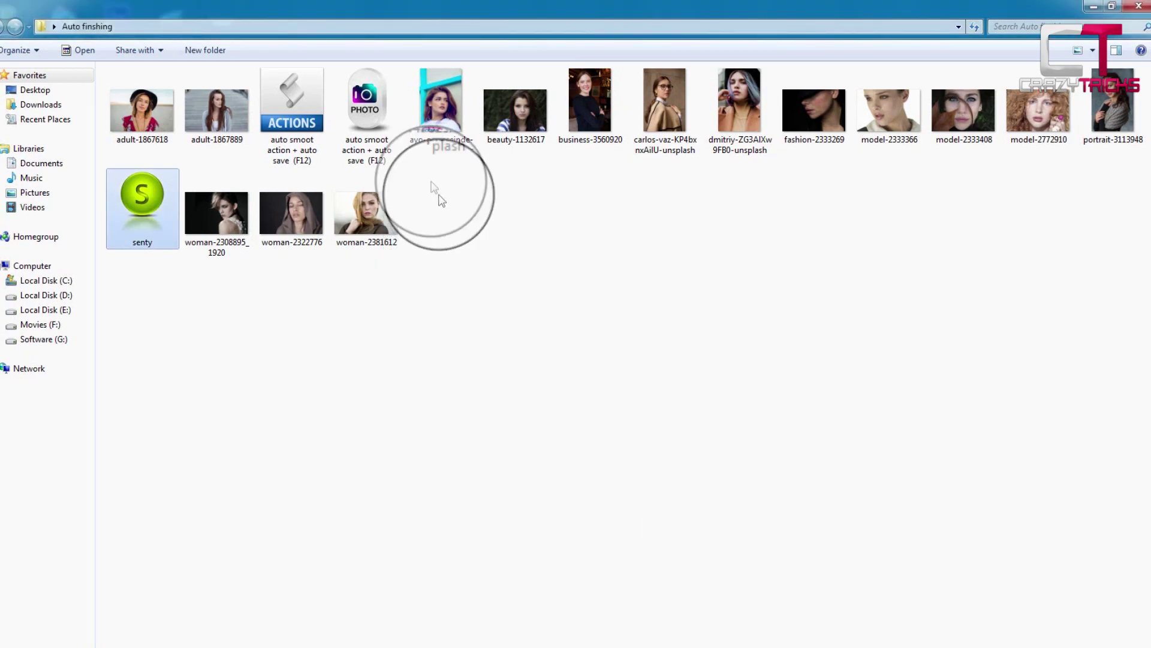
Run the auto smoot action + auto save (F12) installer, accept its license and extract it, replacing the existing action file.
{"action": "double_click", "coordinate": [393, 140]}
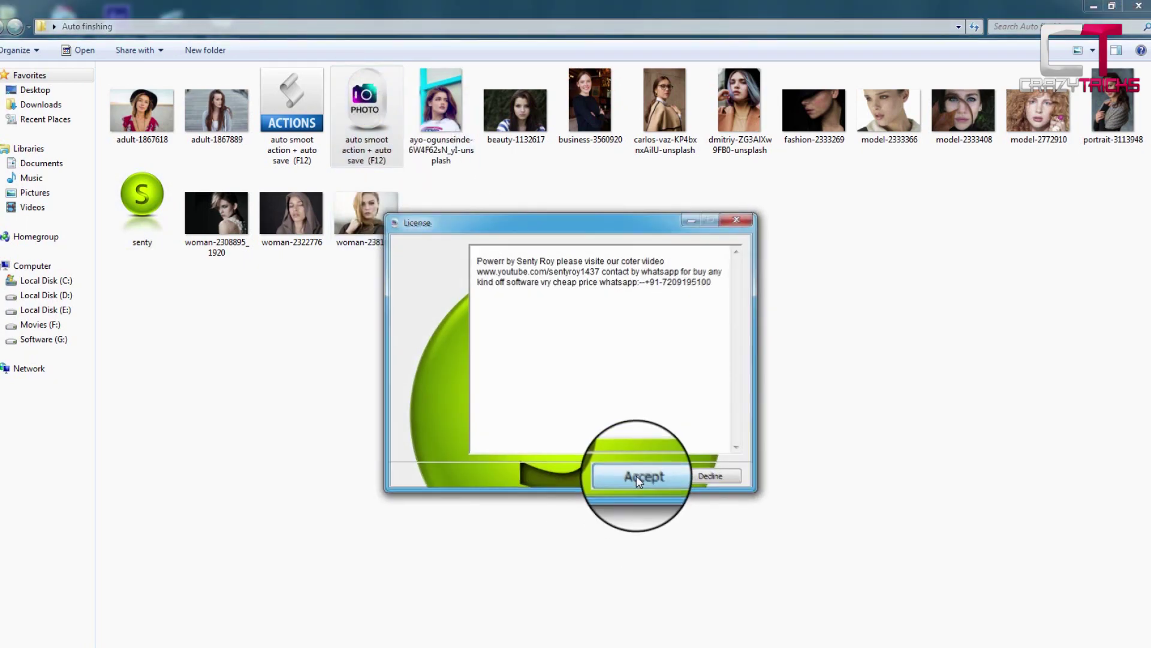
{"action": "left_click", "coordinate": [636, 476]}
{"action": "left_click", "coordinate": [644, 477]}
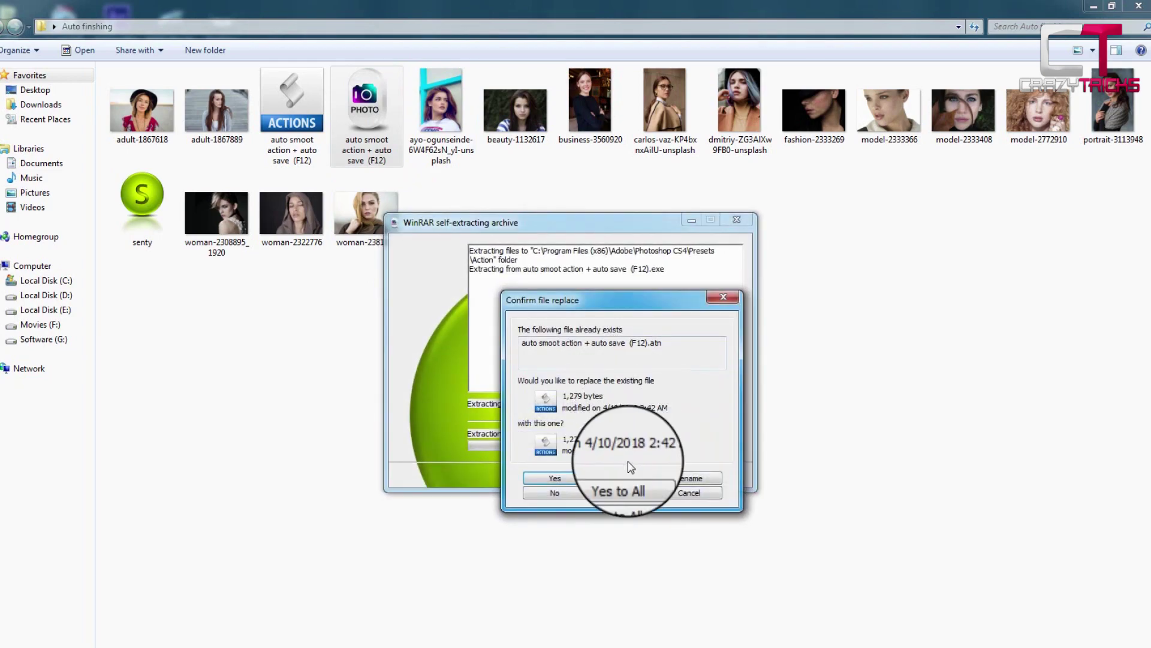
{"action": "left_click", "coordinate": [629, 479]}
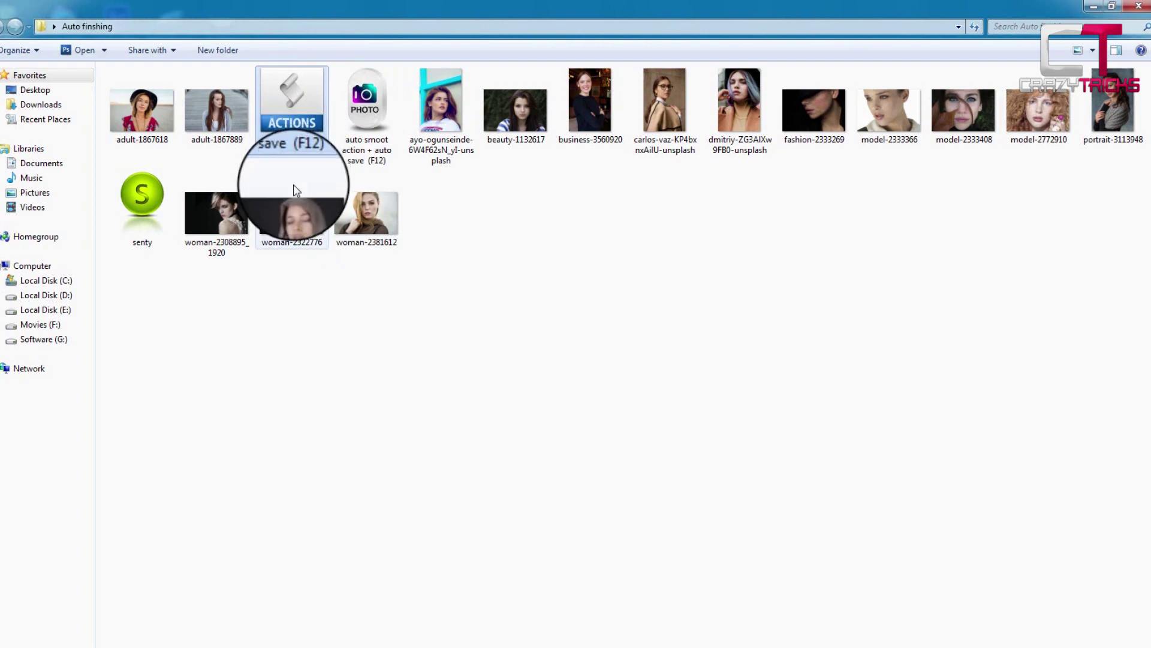
Load the auto smoot action + auto save (F12) action file from the folder into Photoshop and check the action list.
{"action": "left_click_drag", "start_coordinate": [292, 153], "coordinate": [887, 120]}
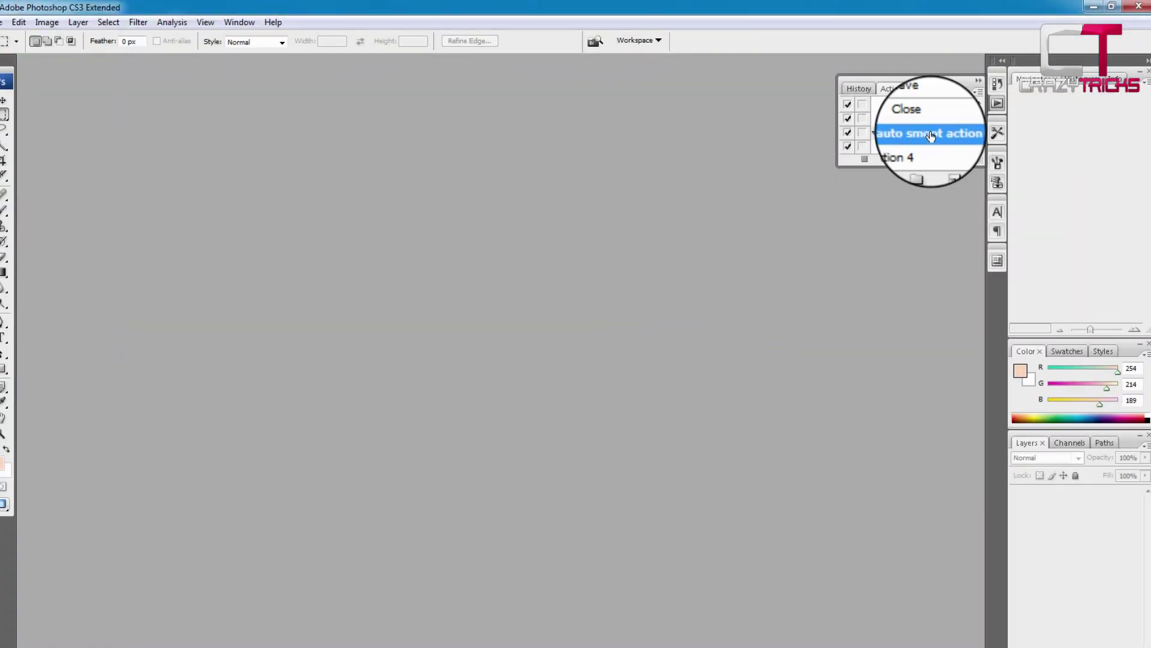
{"action": "scroll", "coordinate": [978, 134], "scroll_direction": "down", "scroll_amount": 3}
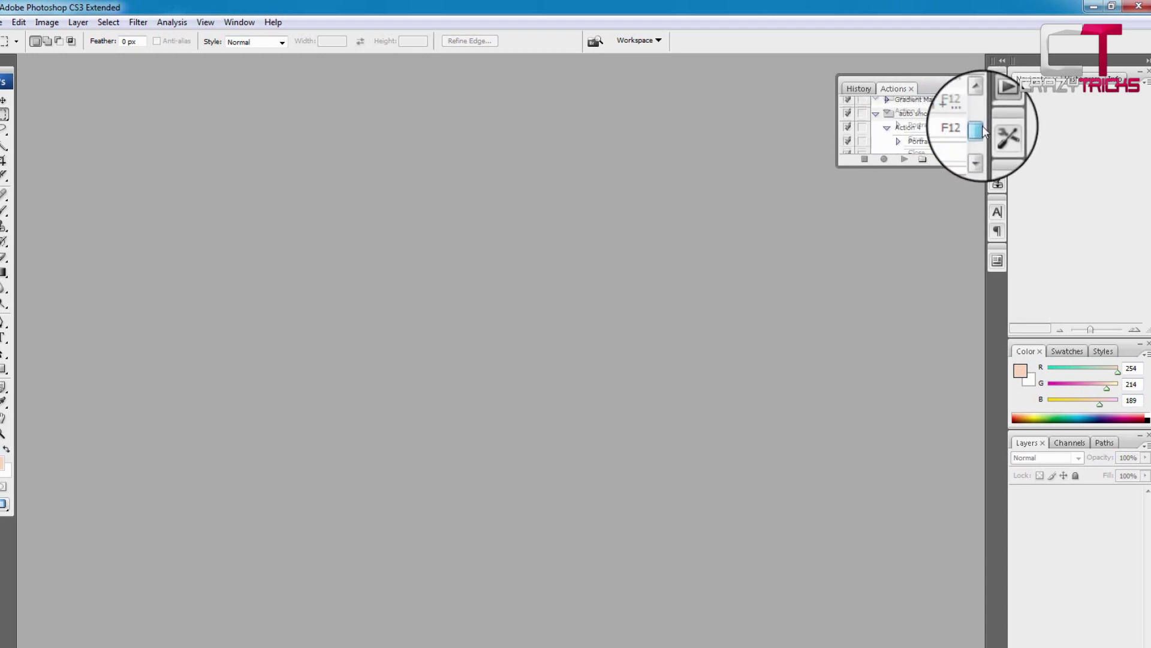
{"action": "scroll", "coordinate": [959, 139], "scroll_direction": "up", "scroll_amount": 2}
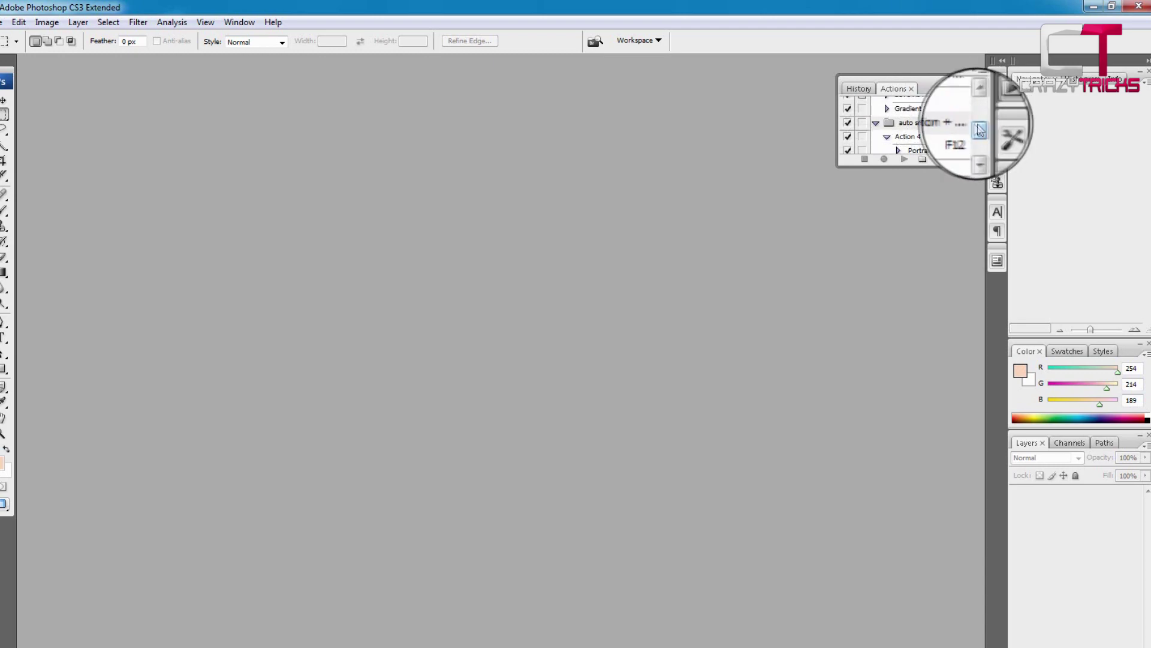
Delete the duplicate auto smoot action set and lengthen the Actions list to show all the actions.
{"action": "left_click", "coordinate": [964, 160]}
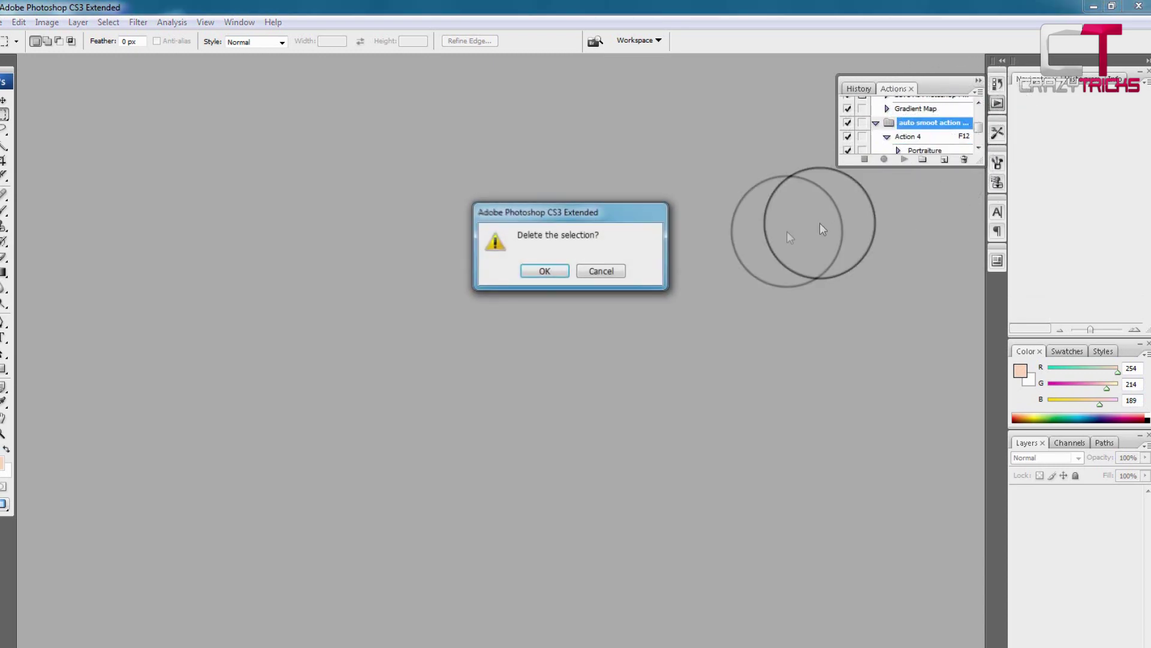
{"action": "left_click", "coordinate": [534, 268]}
{"action": "scroll", "coordinate": [960, 135], "scroll_direction": "down", "scroll_amount": 2}
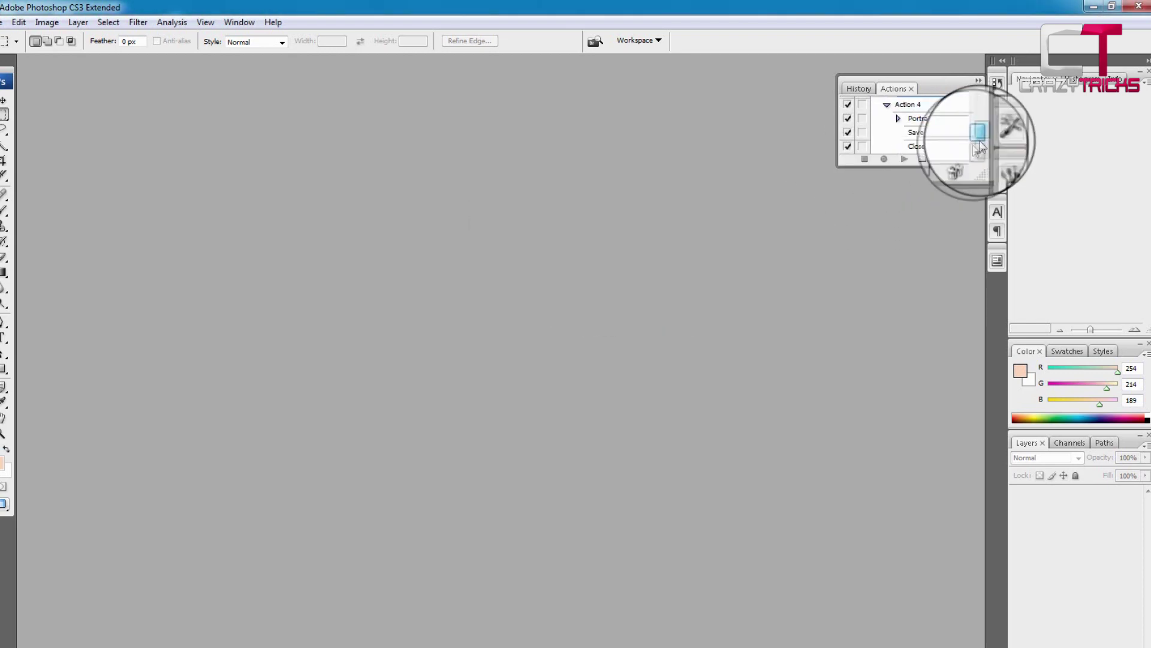
{"action": "left_click_drag", "start_coordinate": [939, 171], "coordinate": [930, 363]}
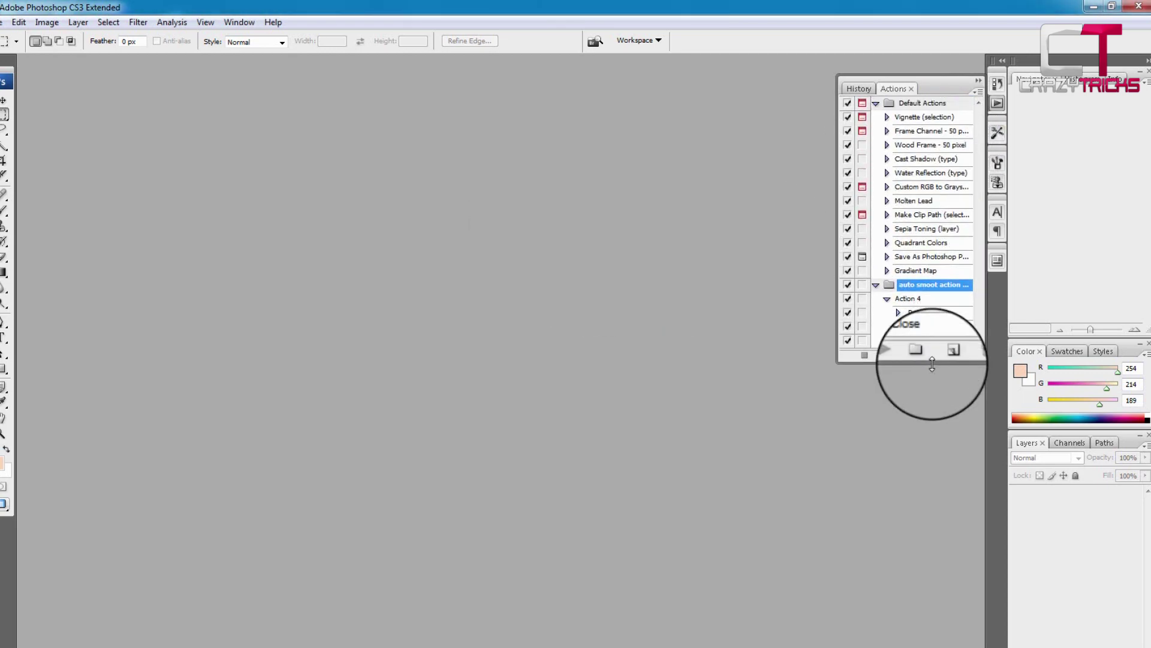
Return to the folder, view adult-1867618 in ACDSee Quick View, advance to the woman by the turquoise beams and zoom in on her face.
{"action": "left_click", "coordinate": [5, 23]}
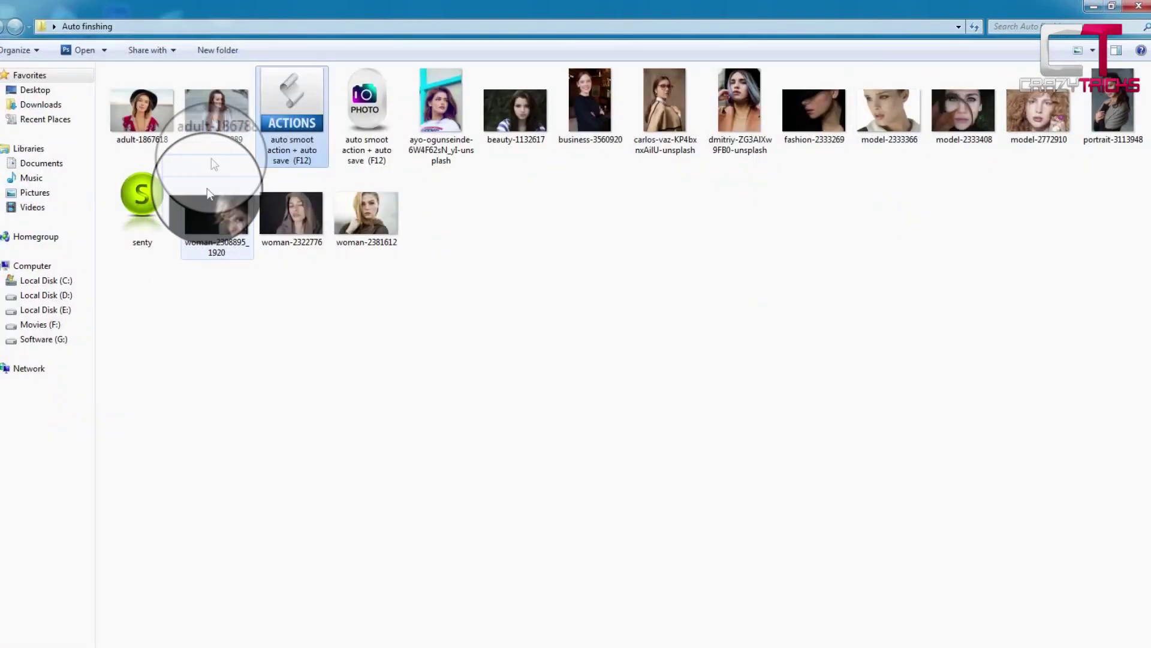
{"action": "double_click", "coordinate": [153, 103]}
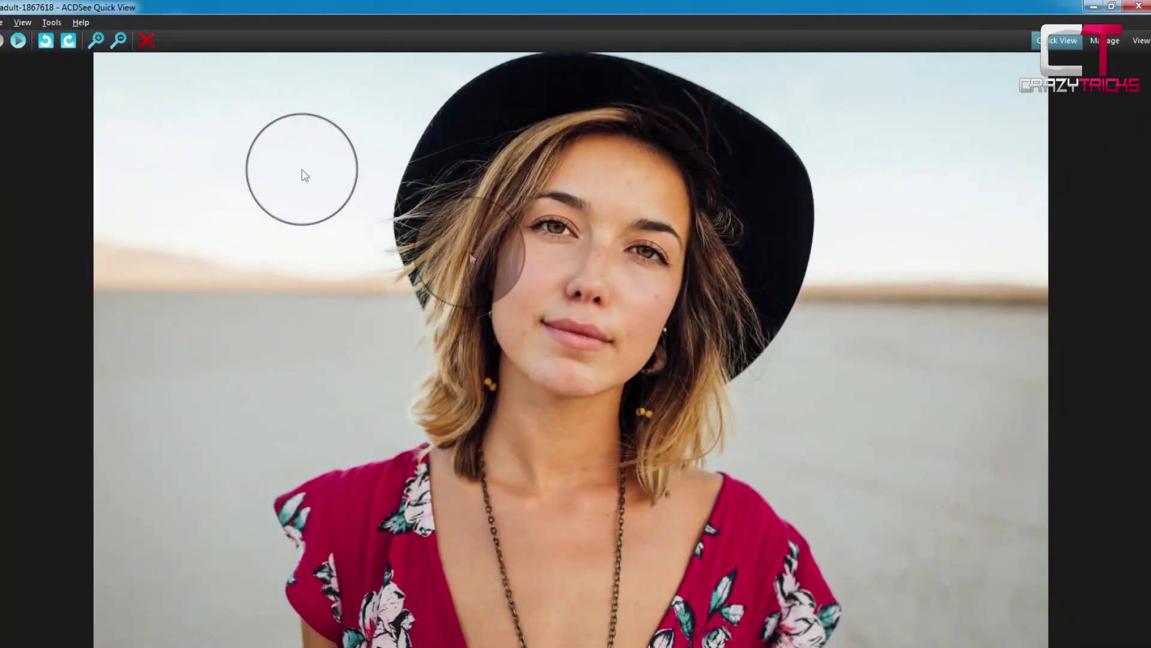
{"action": "left_click", "coordinate": [19, 40]}
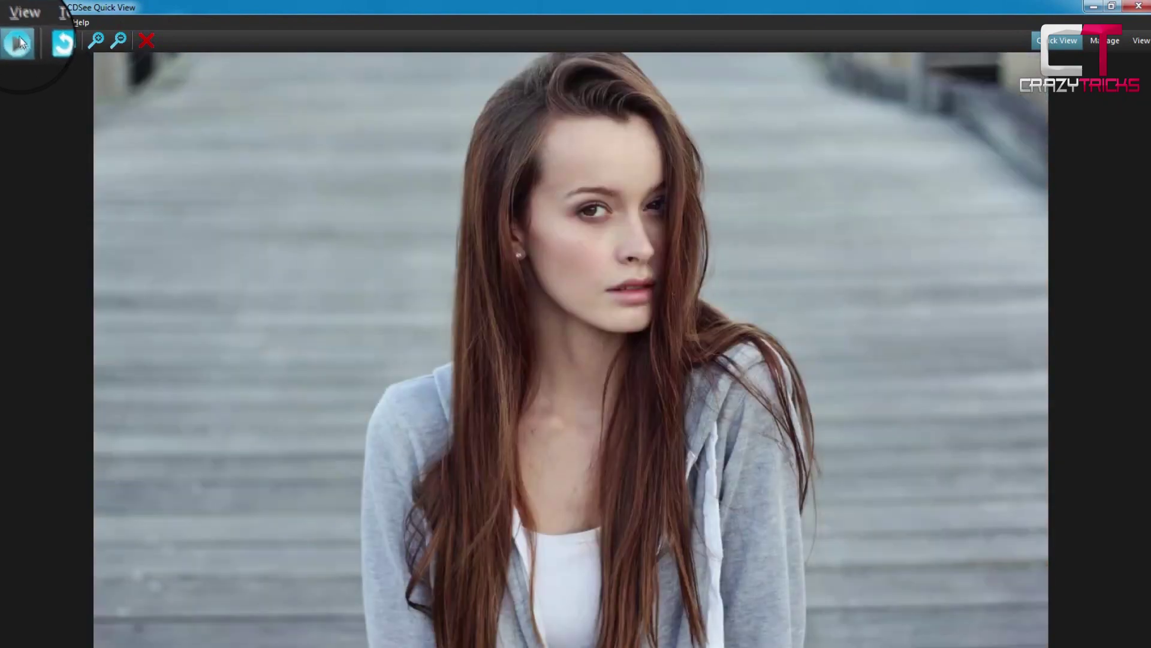
{"action": "left_click", "coordinate": [19, 41]}
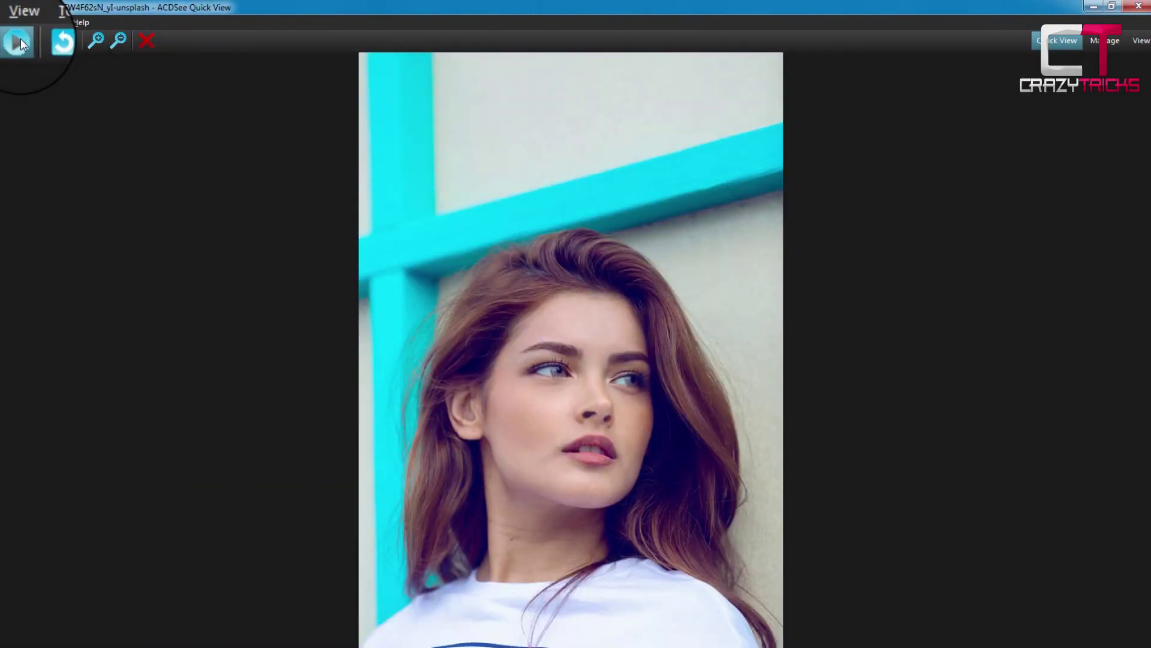
{"action": "left_click", "coordinate": [94, 41]}
{"action": "left_click_drag", "start_coordinate": [528, 442], "coordinate": [552, 241]}
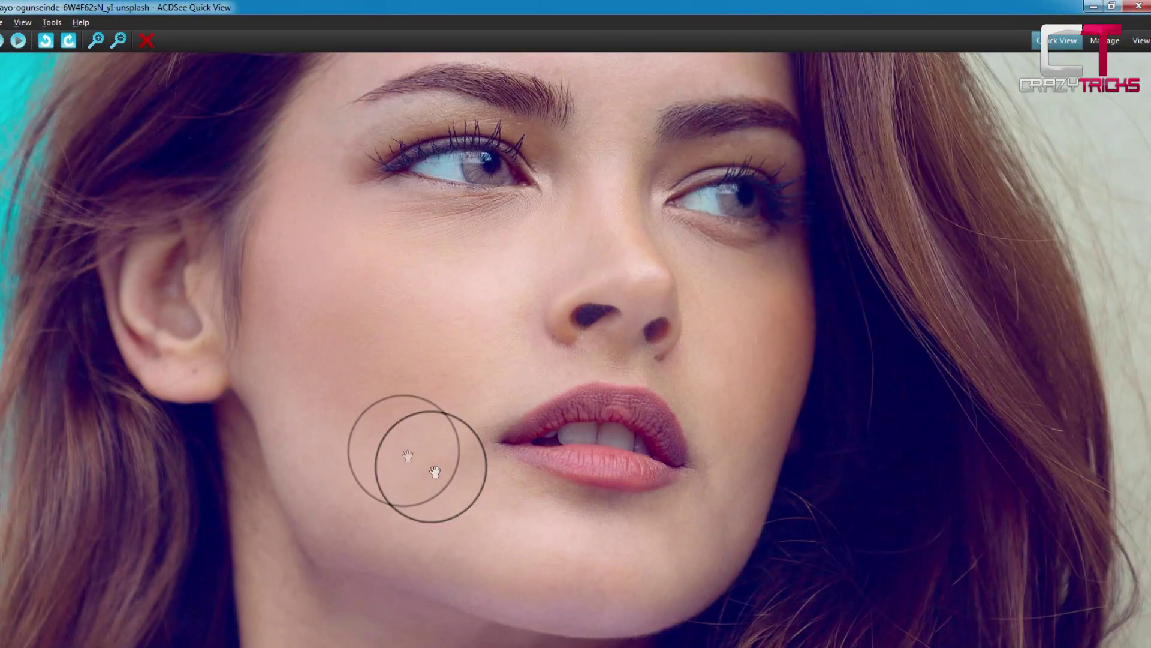
Advance to the portrait of the woman in glasses, close the viewer and open the Batch dialog in Photoshop.
{"action": "left_click", "coordinate": [25, 42]}
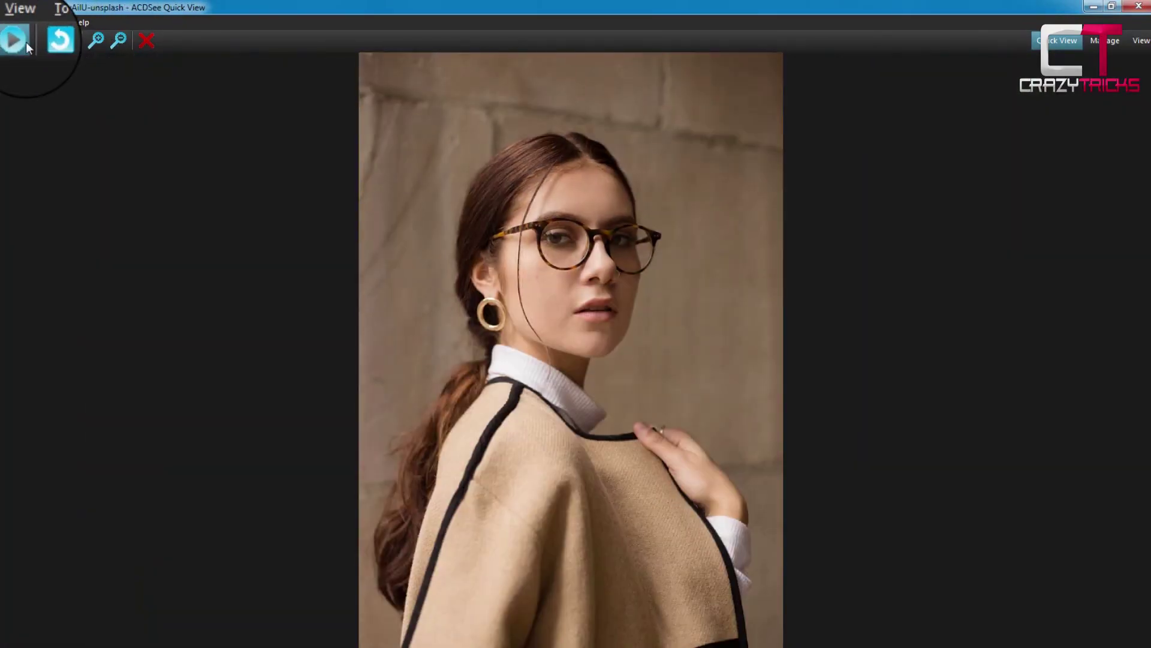
{"action": "key", "text": "Escape"}
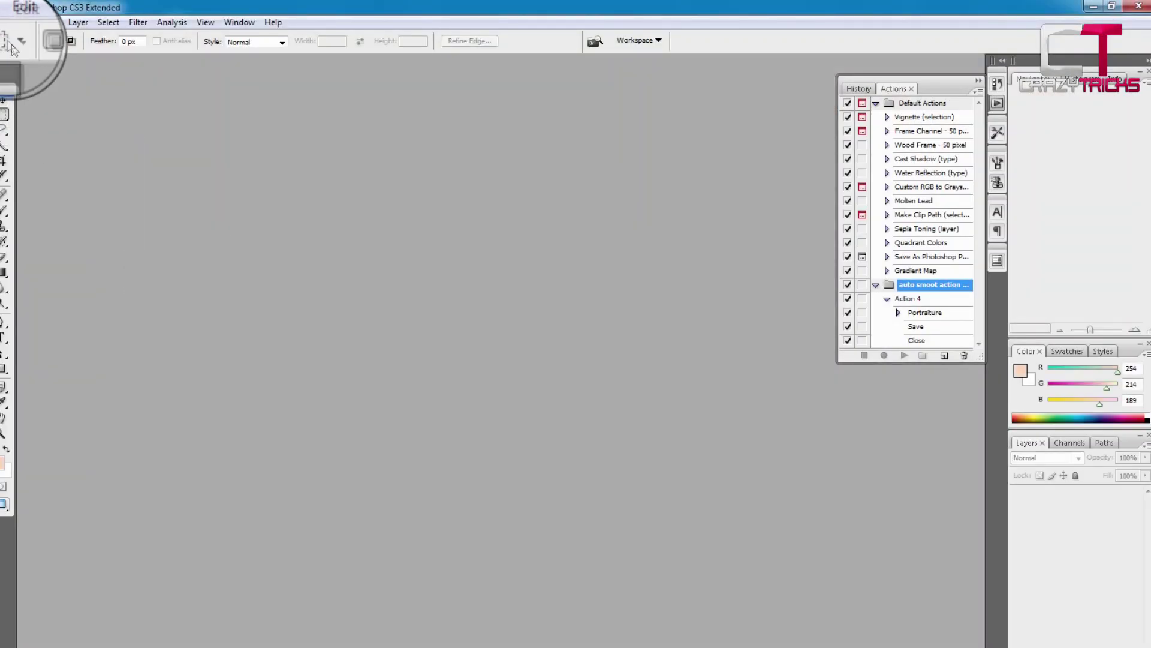
{"action": "left_click", "coordinate": [5, 22]}
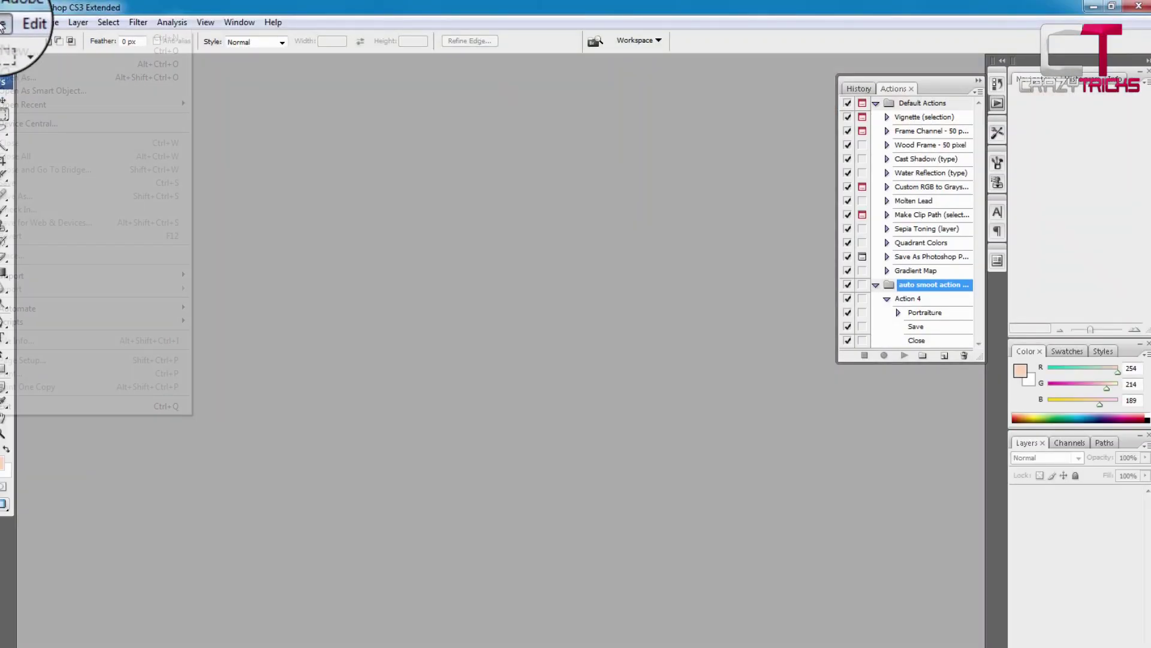
{"action": "mouse_move", "coordinate": [43, 311]}
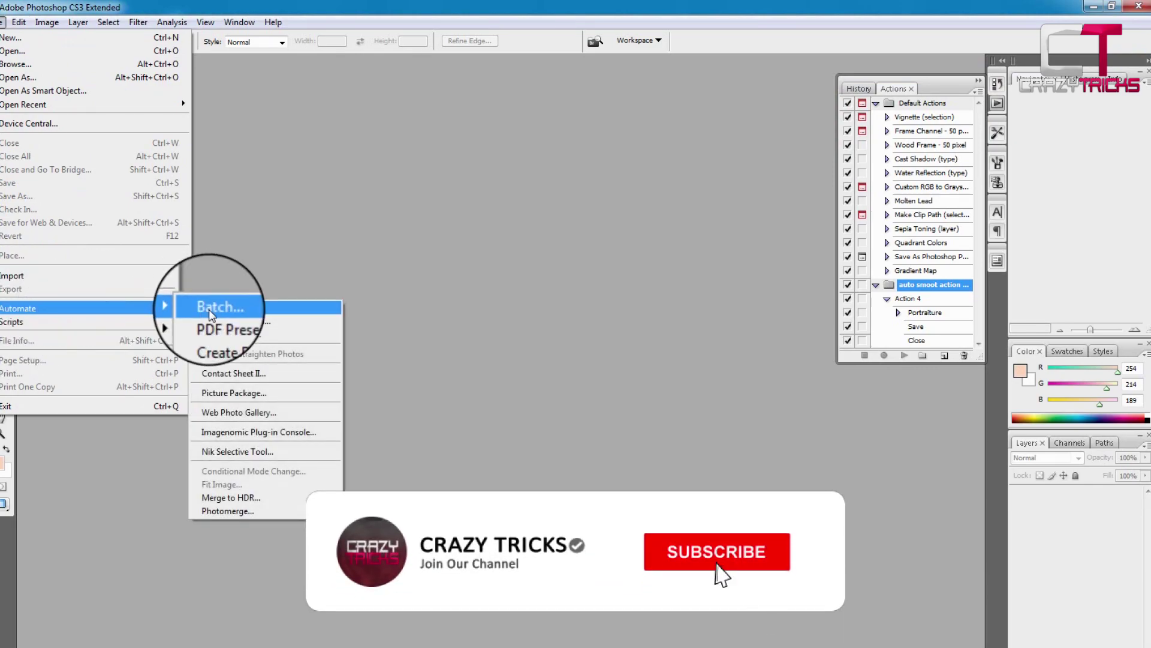
{"action": "left_click", "coordinate": [211, 314]}
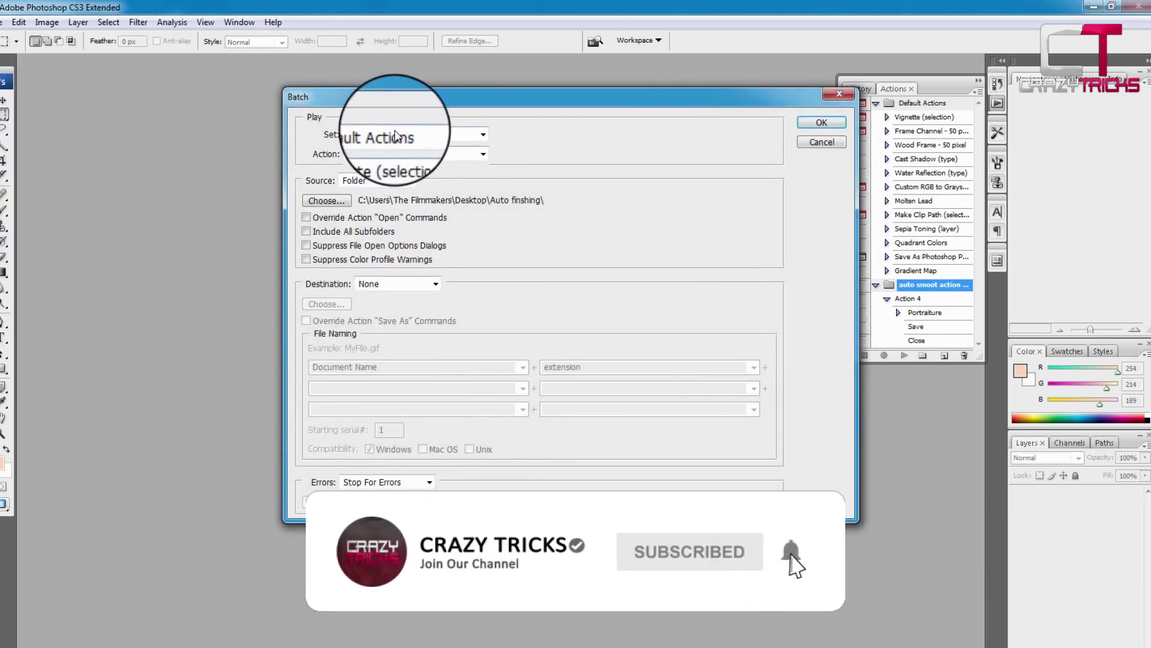
Run a batch on the desktop folder Auto finshing using Action 4 from the auto smoot action + auto save set.
{"action": "left_click", "coordinate": [395, 134]}
{"action": "left_click", "coordinate": [391, 160]}
{"action": "left_click", "coordinate": [327, 200]}
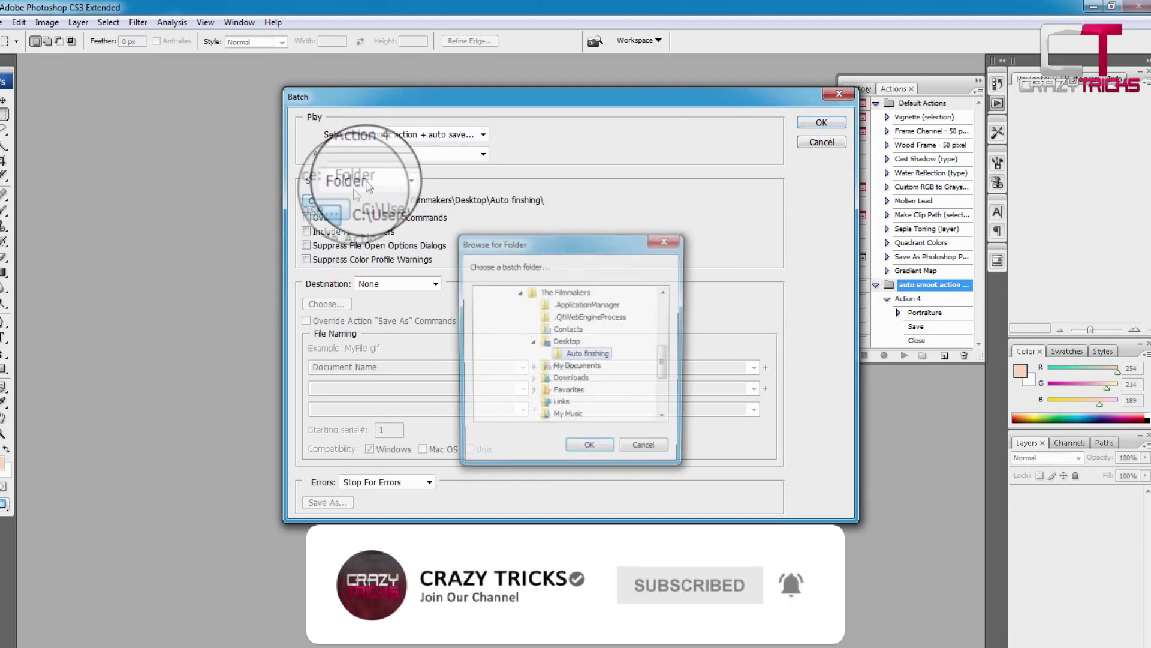
{"action": "left_click", "coordinate": [590, 450]}
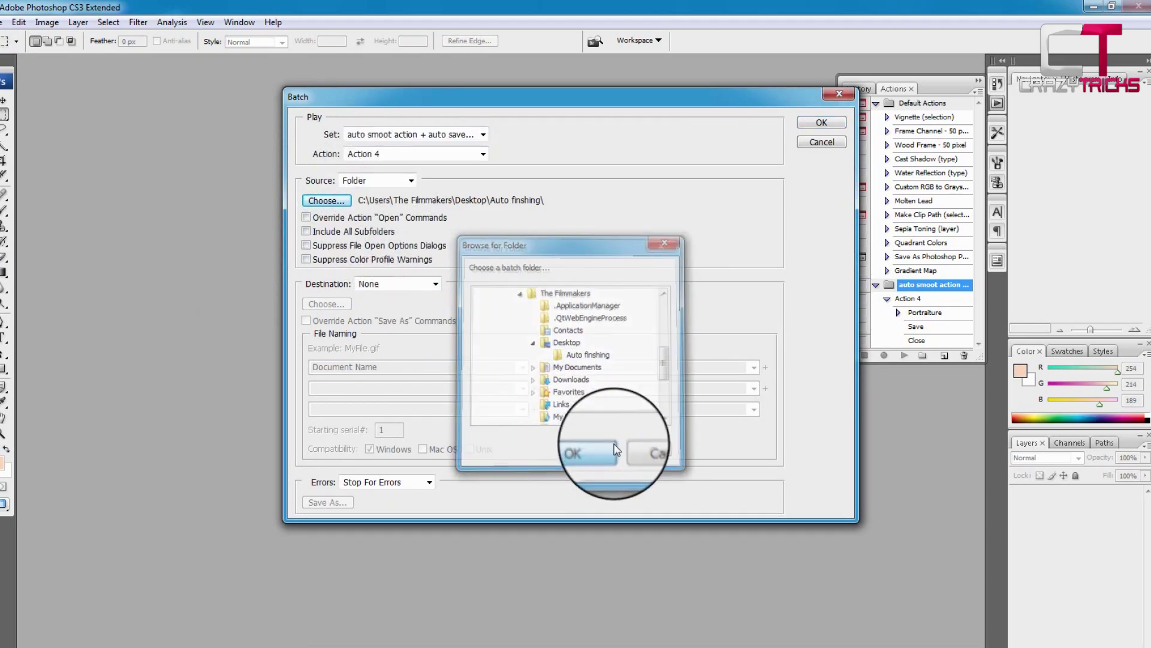
{"action": "left_click", "coordinate": [821, 120]}
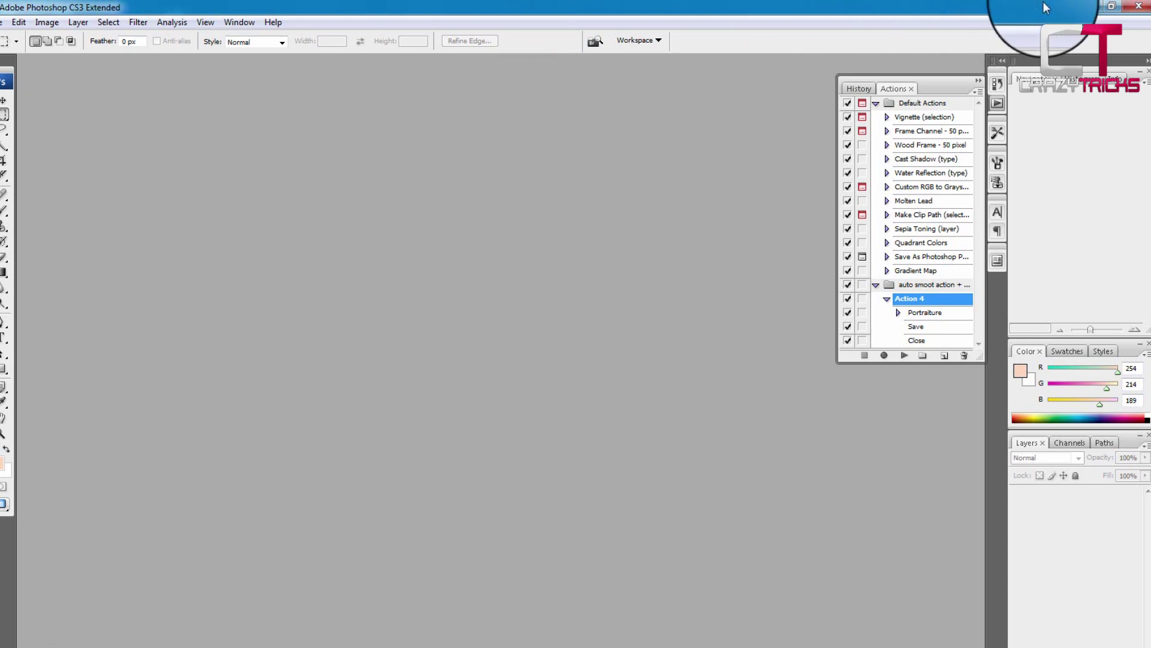
Return to the folder, open adult-1867618 in ACDSee Quick View and advance to the woman by the turquoise beams.
{"action": "left_click", "coordinate": [1085, 9]}
{"action": "double_click", "coordinate": [149, 111]}
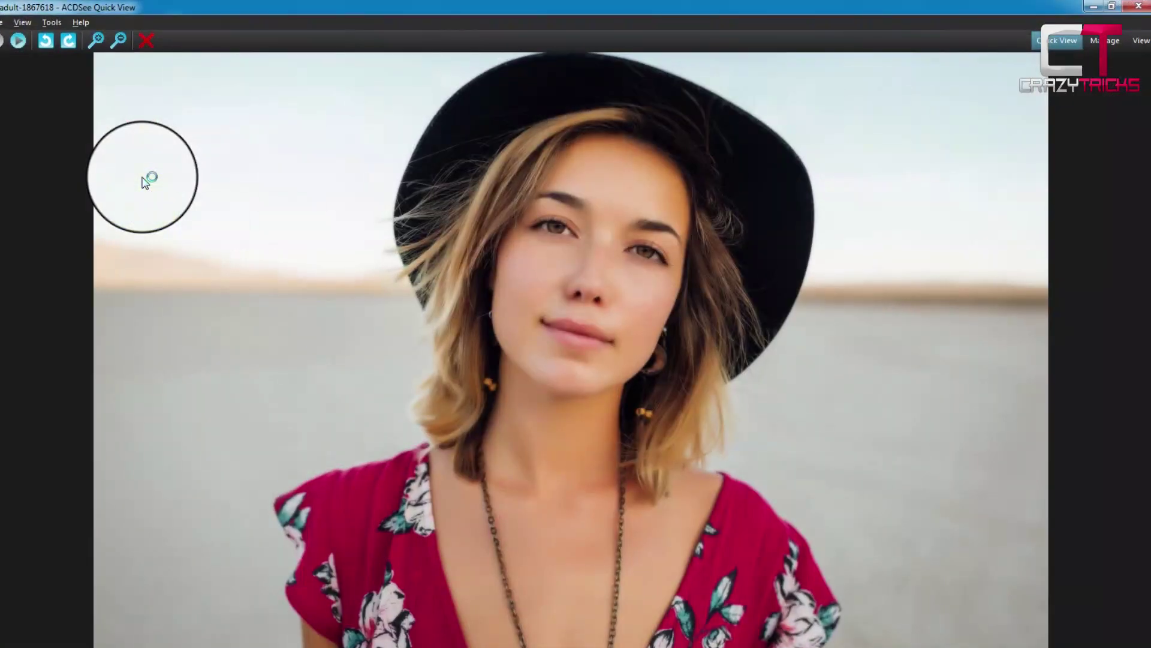
{"action": "left_click", "coordinate": [18, 41]}
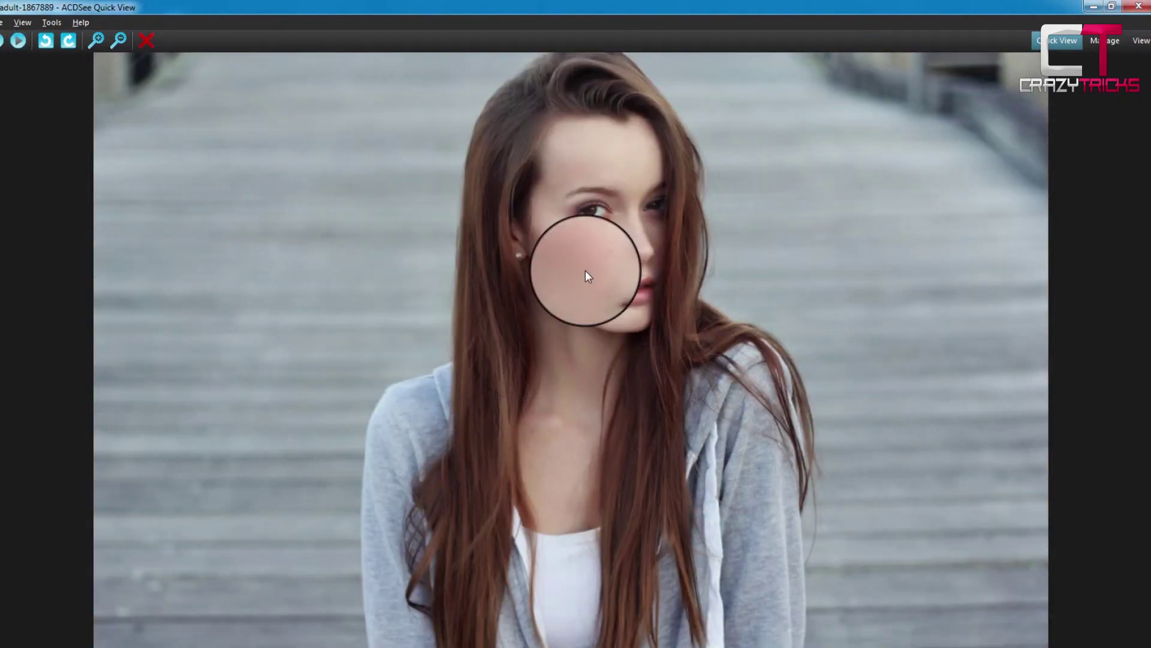
{"action": "left_click", "coordinate": [18, 41]}
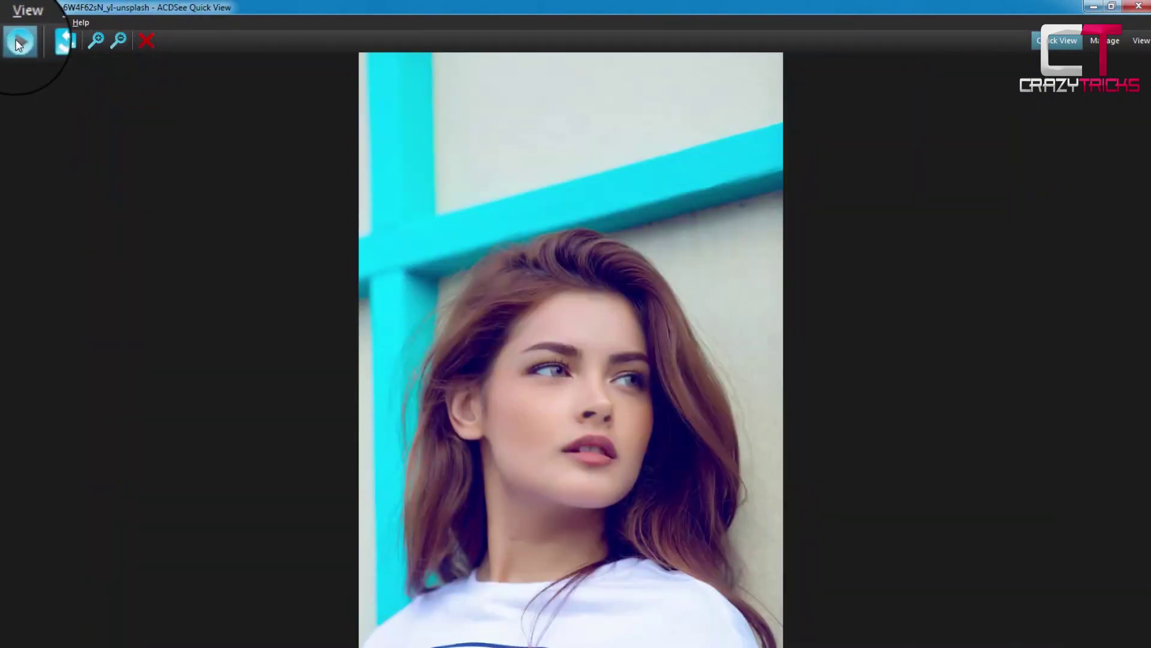
Examine the smoothed skin around the eyes, cheeks and forehead of the woman by the turquoise beams at different magnifications.
{"action": "left_click", "coordinate": [96, 40]}
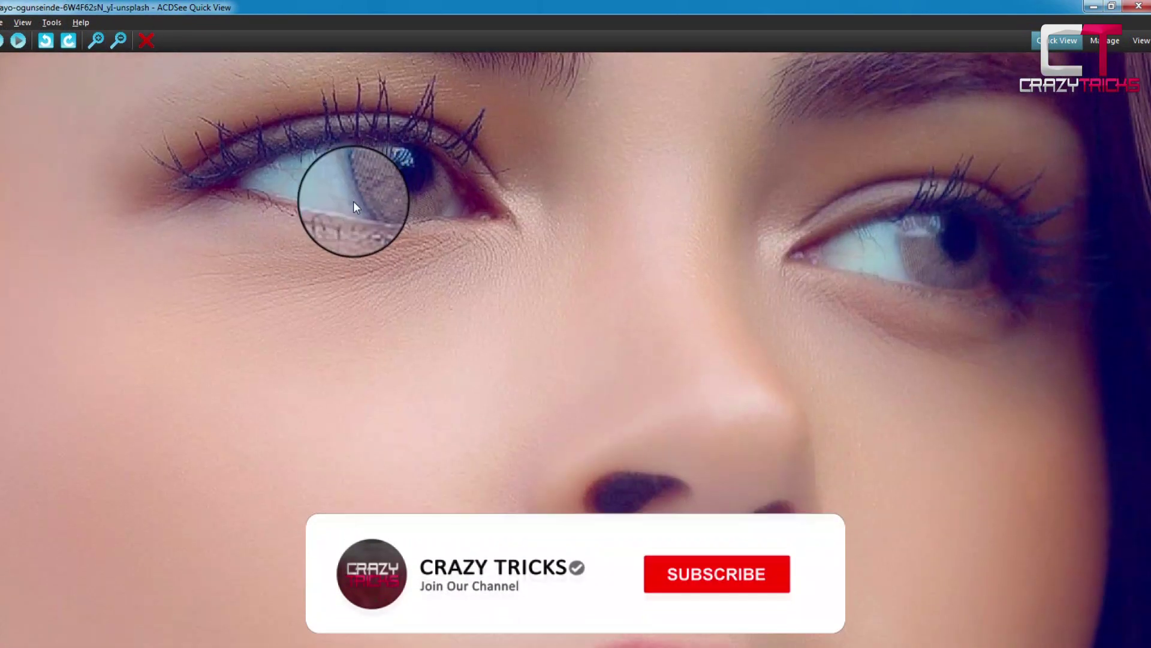
{"action": "left_click", "coordinate": [120, 39]}
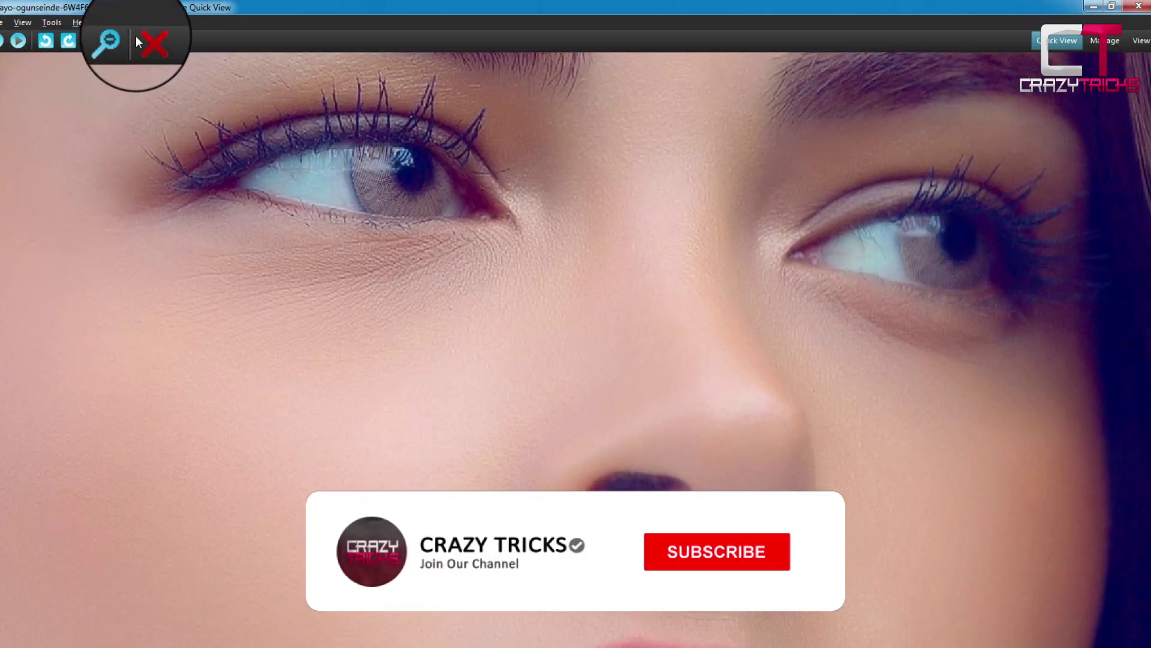
{"action": "left_click", "coordinate": [120, 40]}
{"action": "left_click", "coordinate": [120, 40]}
{"action": "left_click_drag", "start_coordinate": [274, 394], "coordinate": [424, 504]}
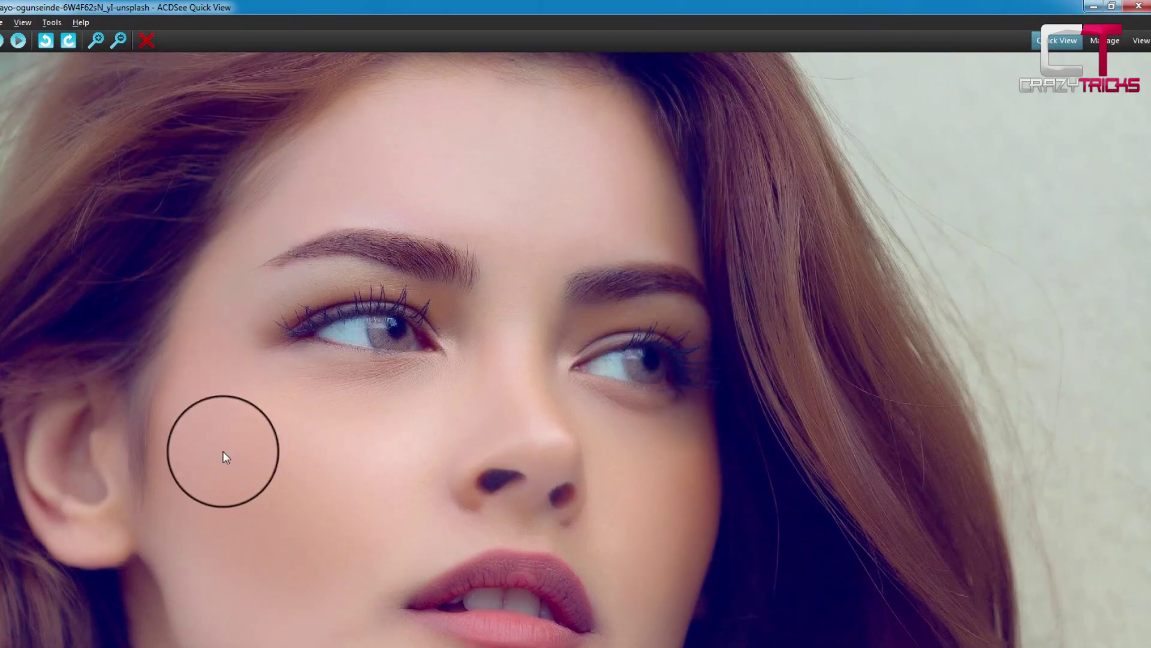
{"action": "left_click_drag", "start_coordinate": [336, 455], "coordinate": [398, 380]}
Examine the smiling woman's face in business-3560920 up close and page through the remaining retouched portraits to woman-2381612.
{"action": "left_click", "coordinate": [18, 41]}
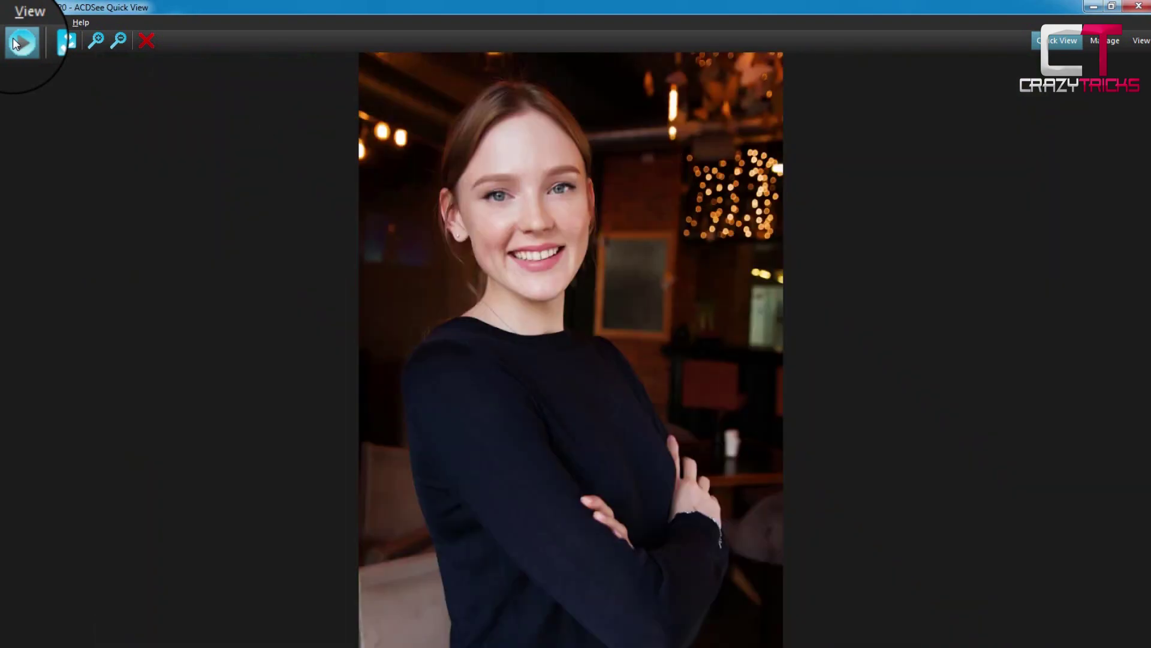
{"action": "left_click", "coordinate": [96, 40]}
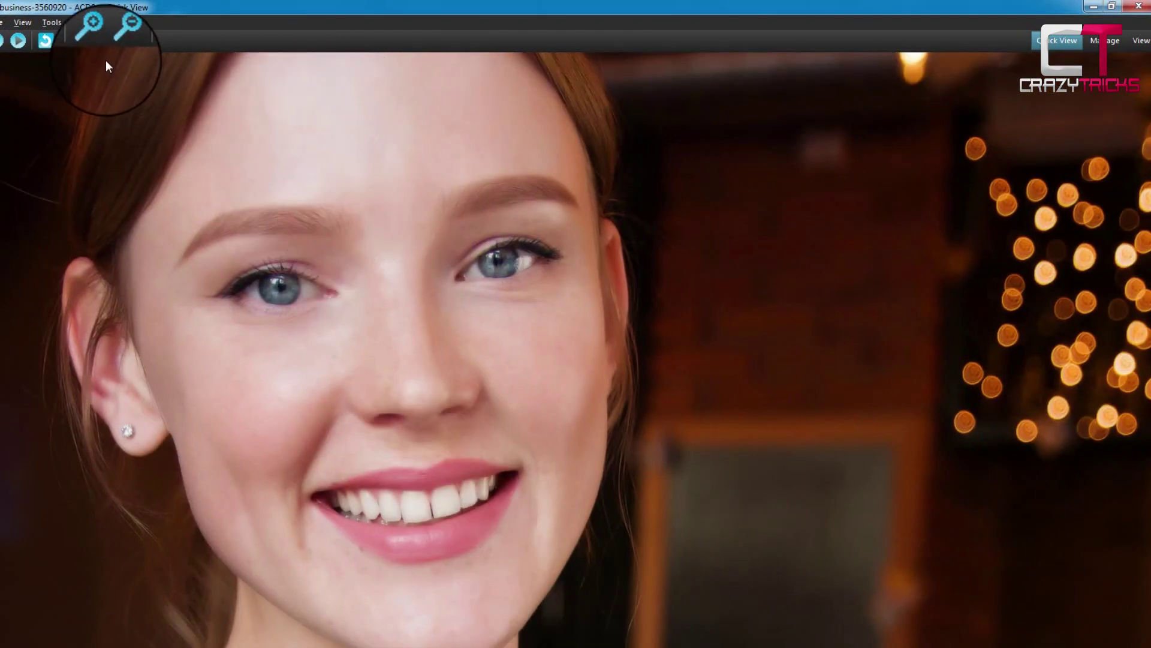
{"action": "left_click", "coordinate": [17, 41]}
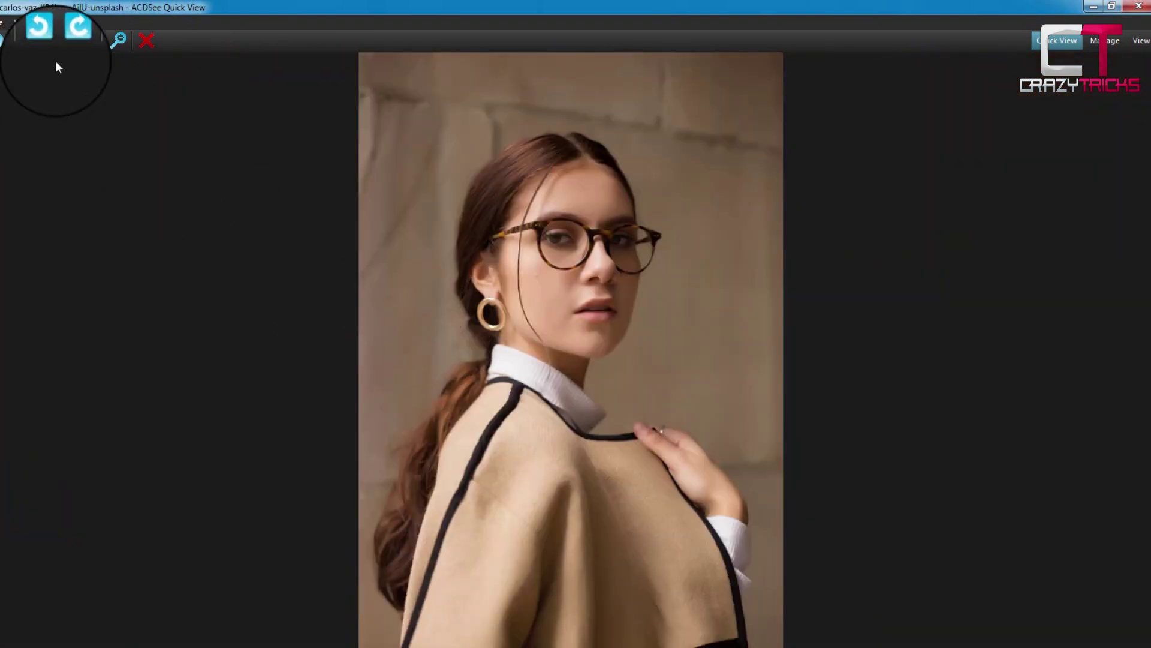
{"action": "left_click", "coordinate": [18, 41]}
{"action": "left_click", "coordinate": [20, 43]}
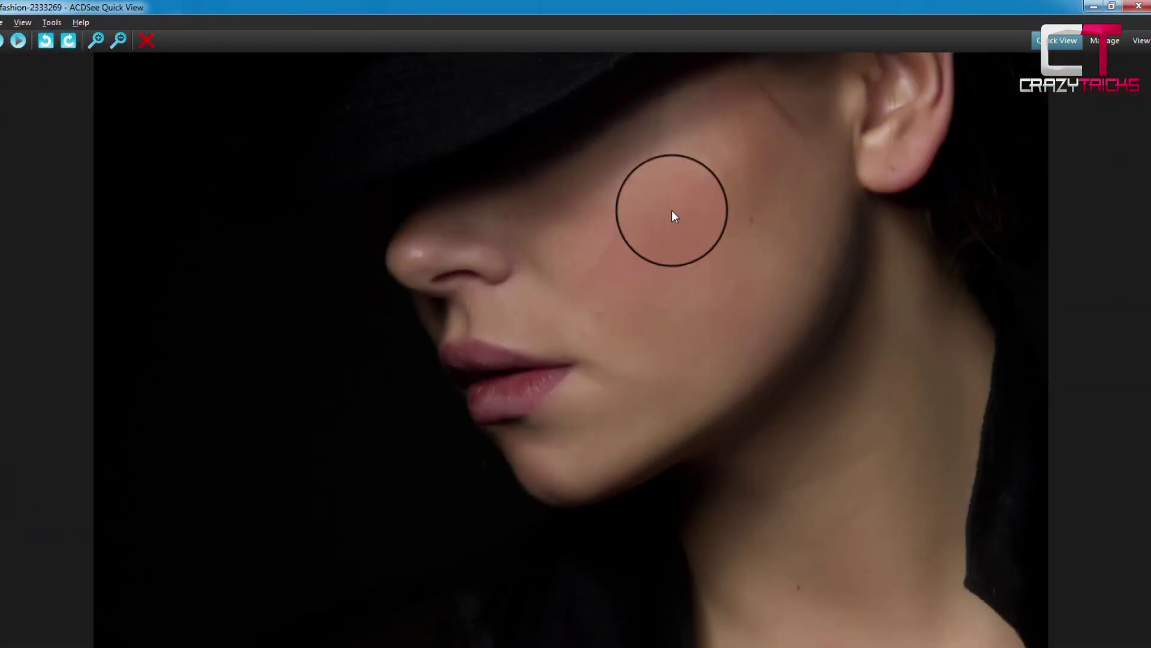
{"action": "left_click", "coordinate": [17, 42]}
{"action": "left_click", "coordinate": [17, 42]}
{"action": "left_click", "coordinate": [18, 43]}
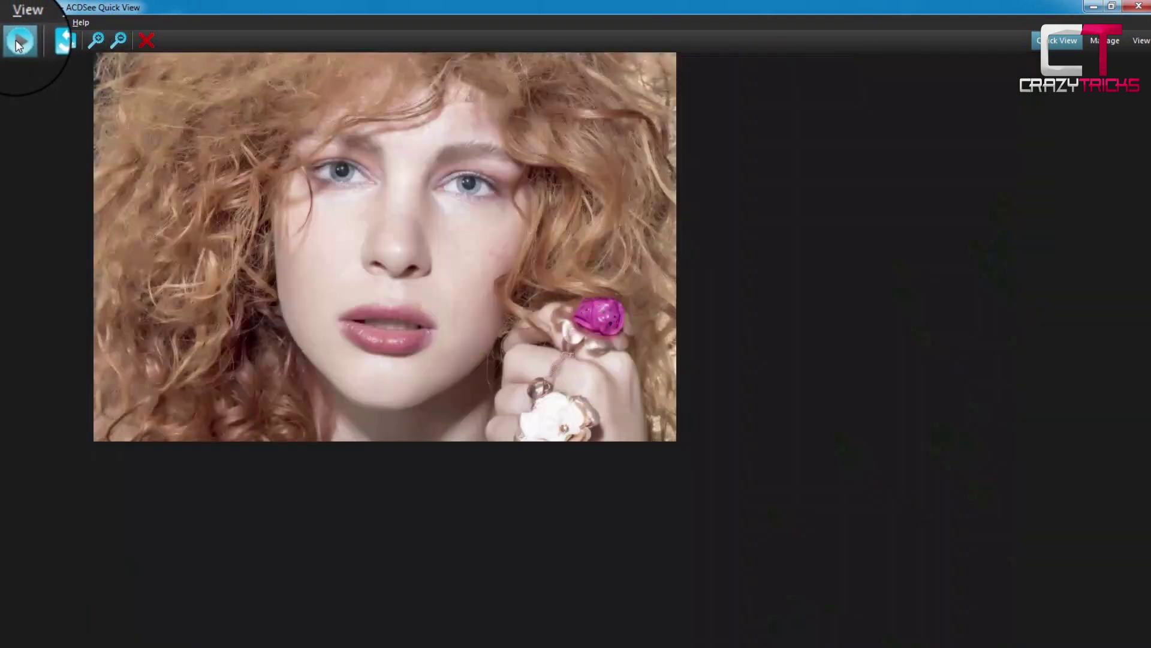
{"action": "left_click", "coordinate": [18, 43]}
{"action": "left_click", "coordinate": [18, 43]}
{"action": "left_click", "coordinate": [18, 43]}
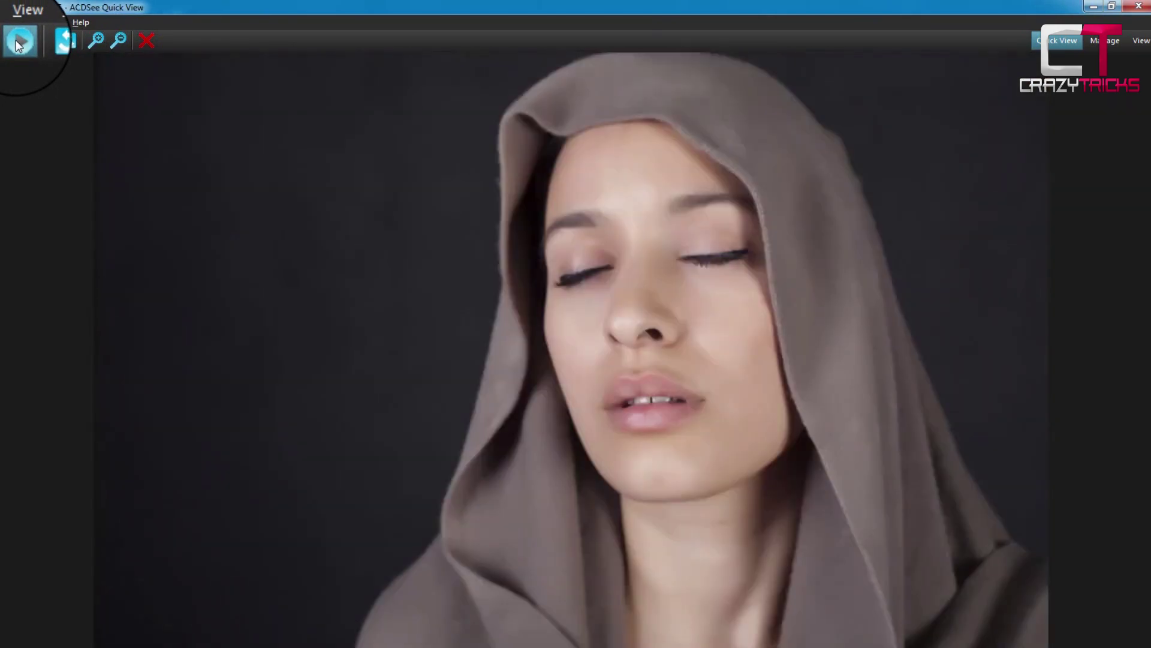
{"action": "left_click", "coordinate": [17, 43]}
Switch to the WordPad document and delete the greeting paragraph below the title.
{"action": "left_click", "coordinate": [1093, 6]}
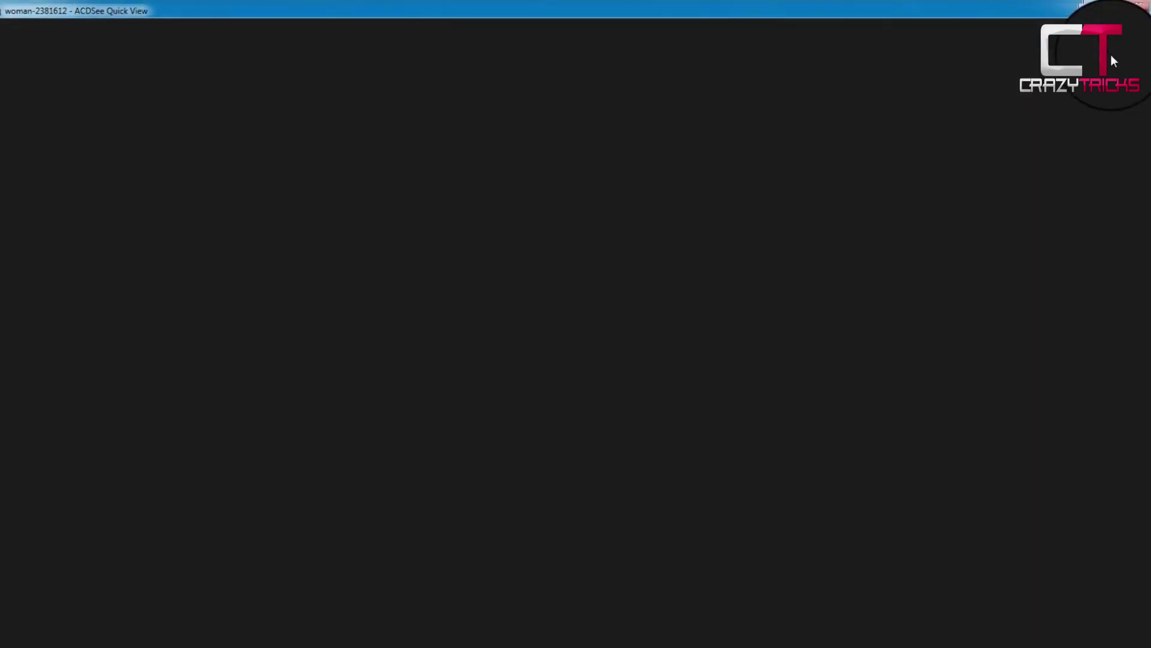
{"action": "left_click", "coordinate": [1094, 6]}
{"action": "left_click", "coordinate": [308, 560]}
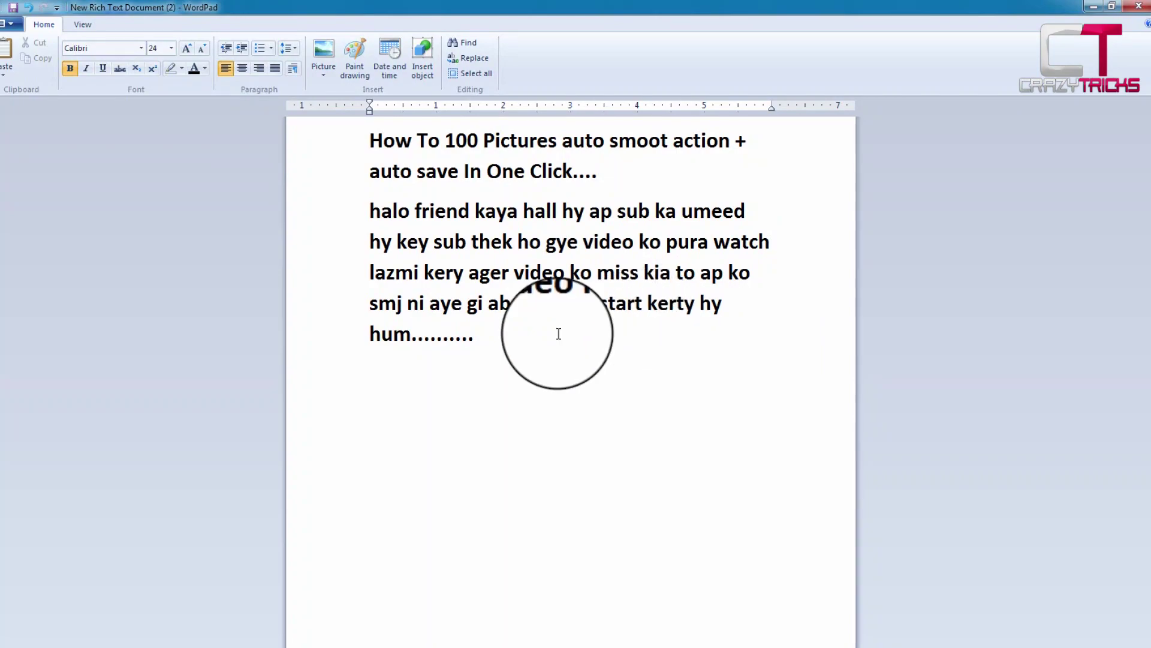
{"action": "left_click_drag", "start_coordinate": [371, 210], "coordinate": [441, 337]}
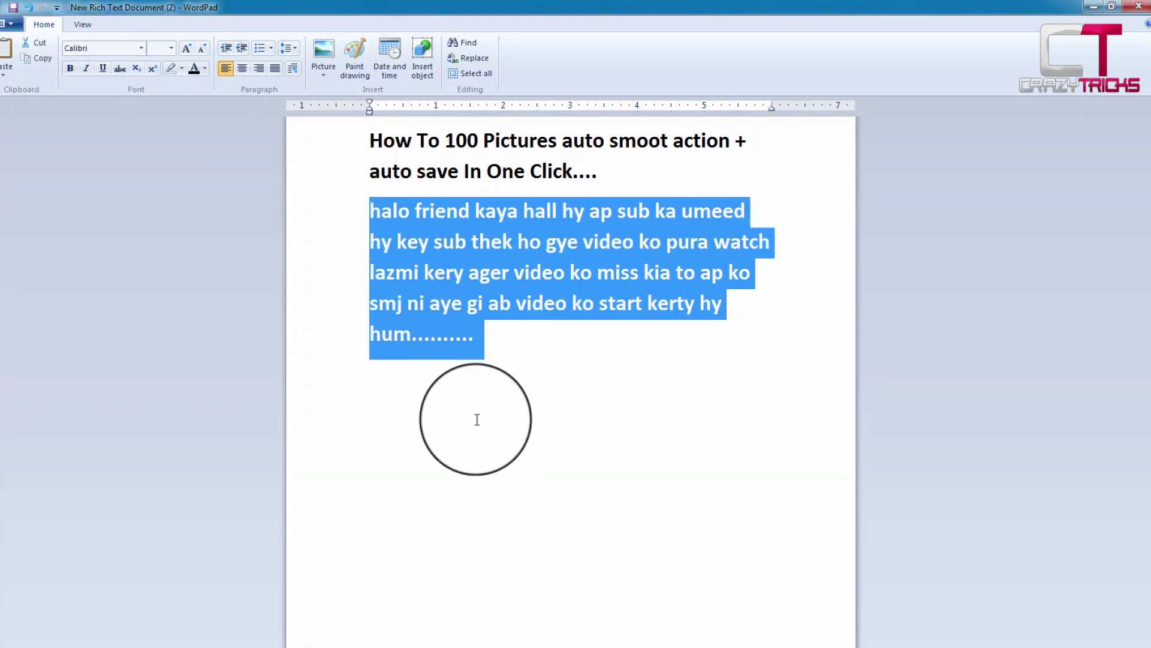
{"action": "key", "text": "Delete"}
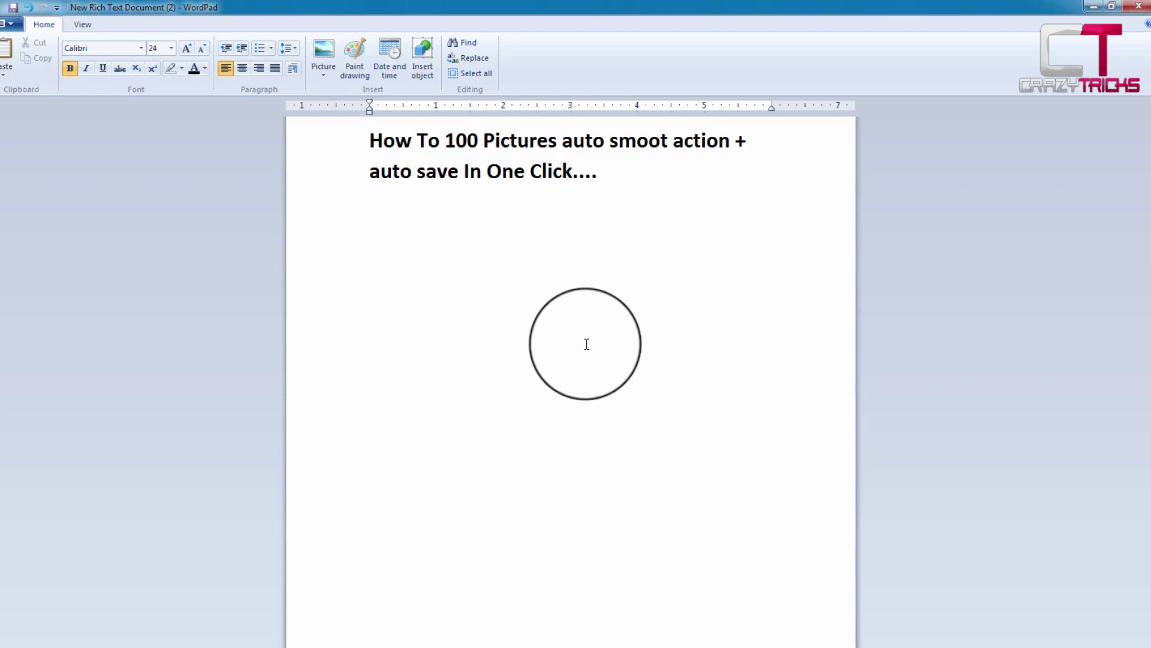
Write the closing message "video ko like lazmi kerye ga or video dekhny ka shukria.. THA" below the title.
{"action": "type", "text": "video ko li"}
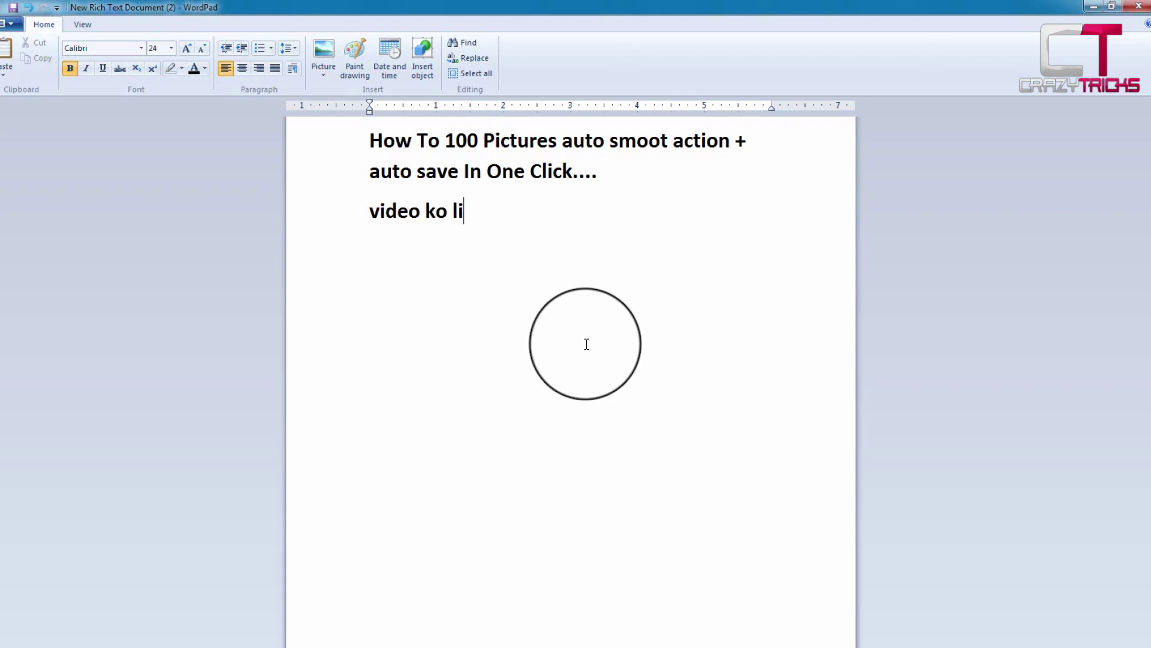
{"action": "type", "text": "ke "}
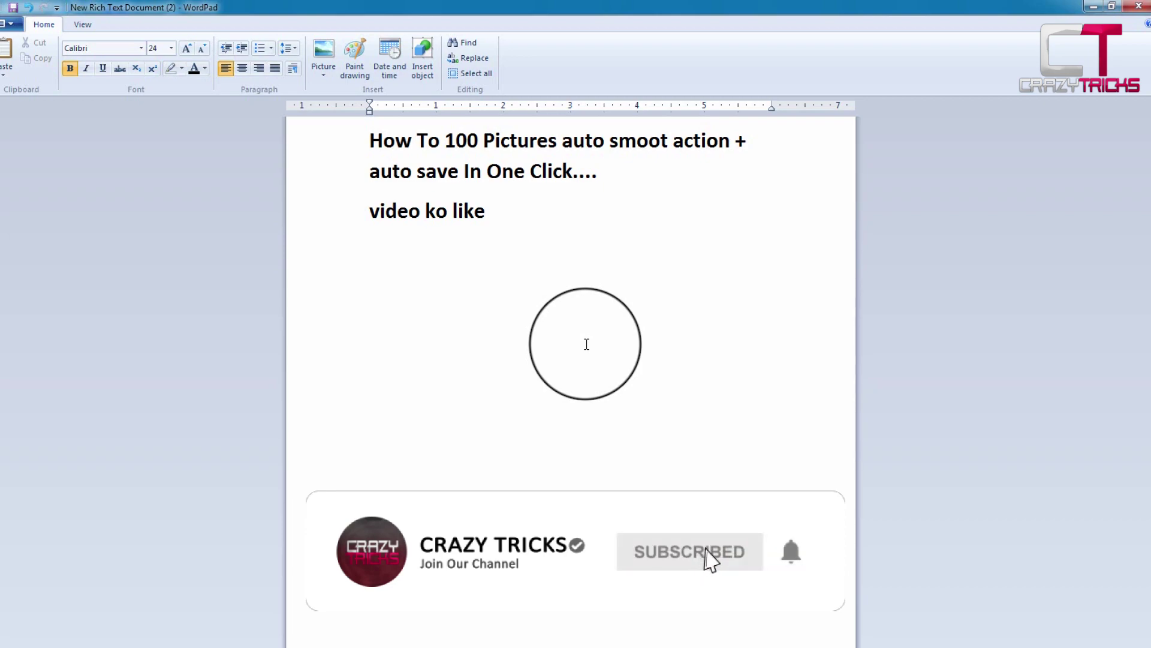
{"action": "type", "text": " lazmi kerye g"}
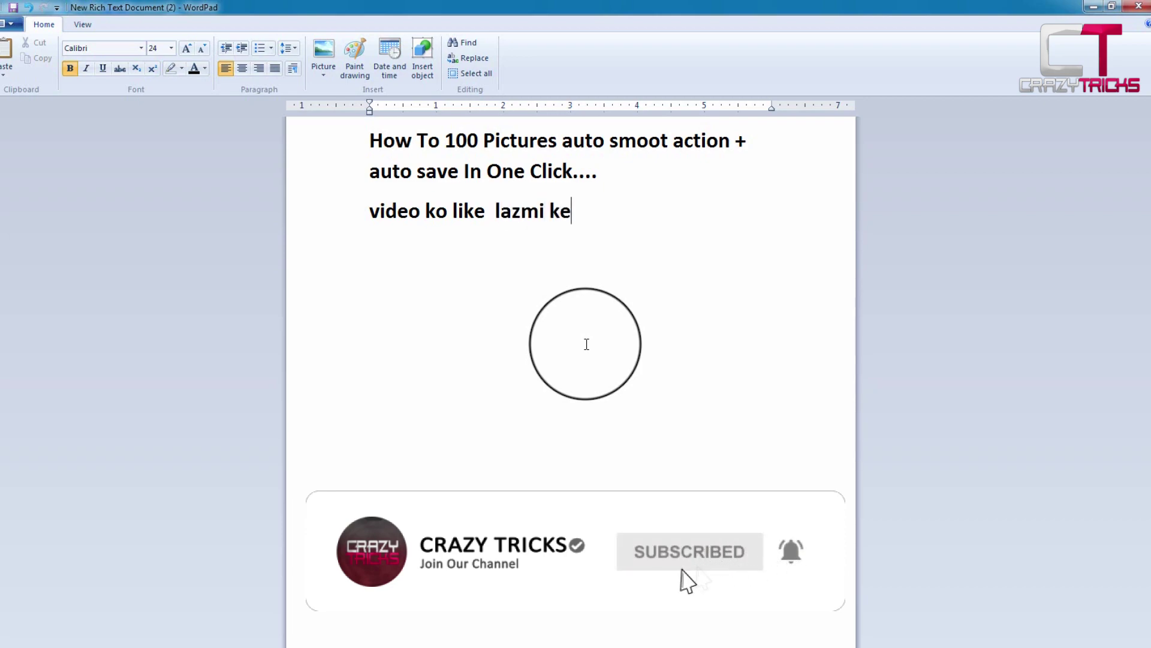
{"action": "type", "text": "a "}
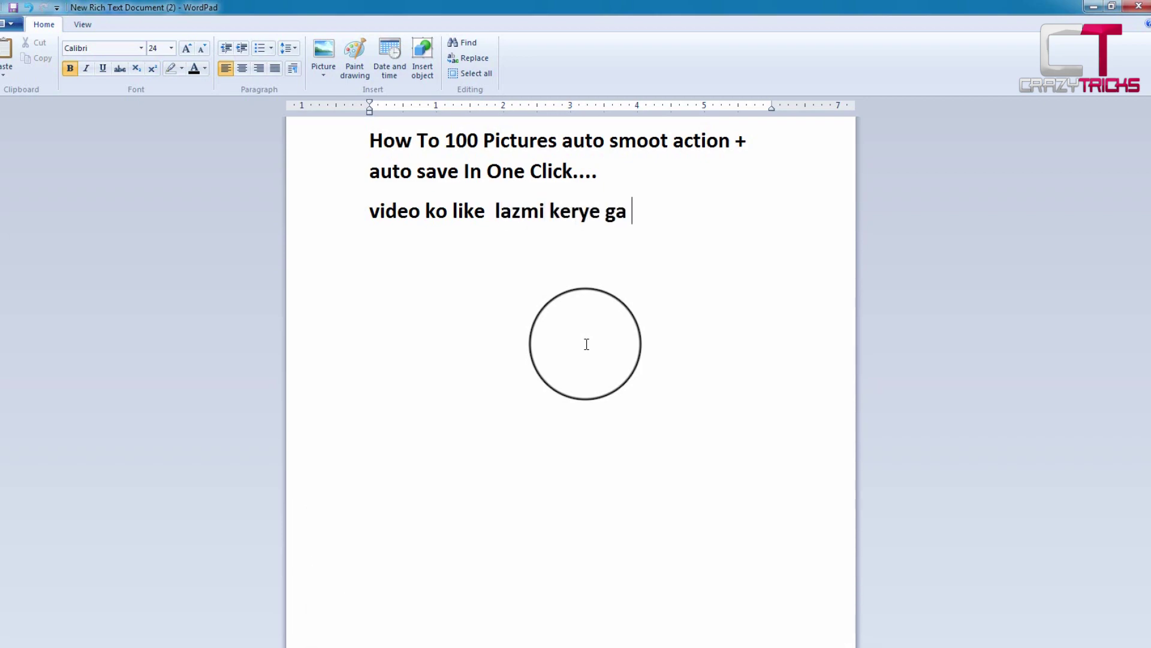
{"action": "type", "text": "or video "}
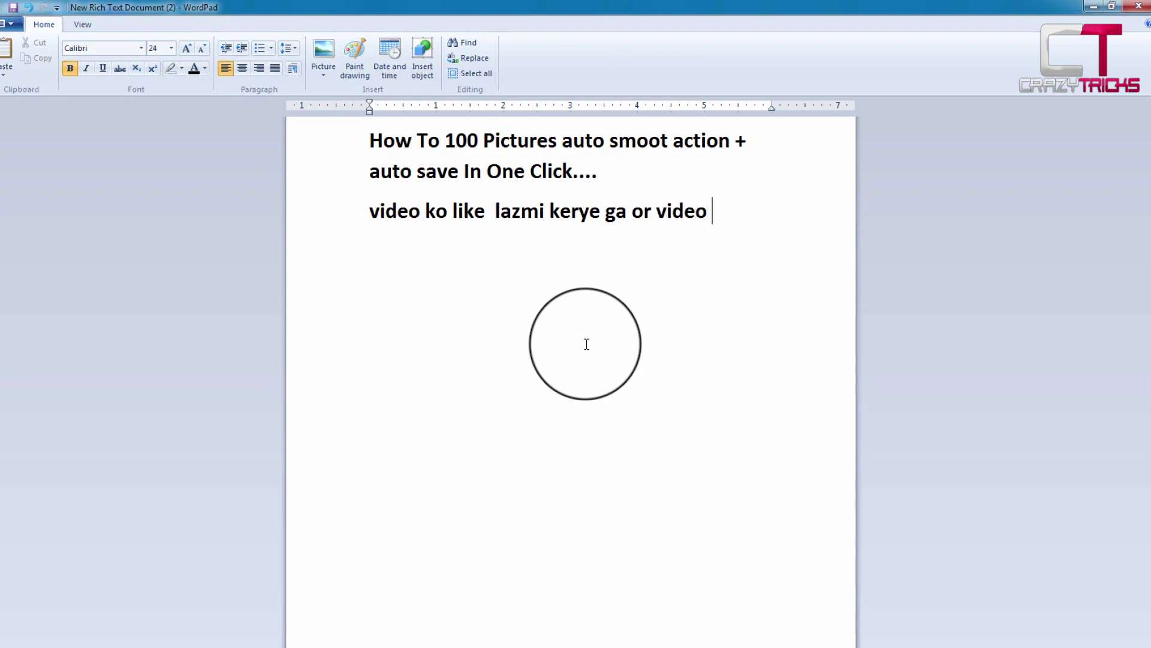
{"action": "type", "text": "dekhny "}
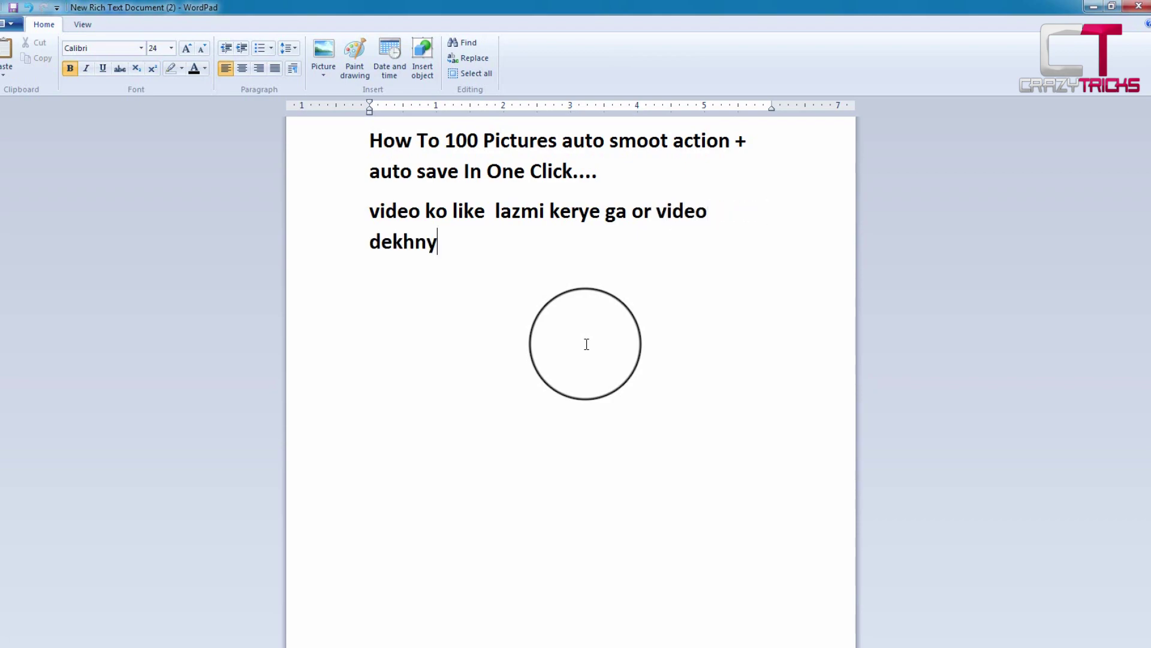
{"action": "type", "text": "ka shuk"}
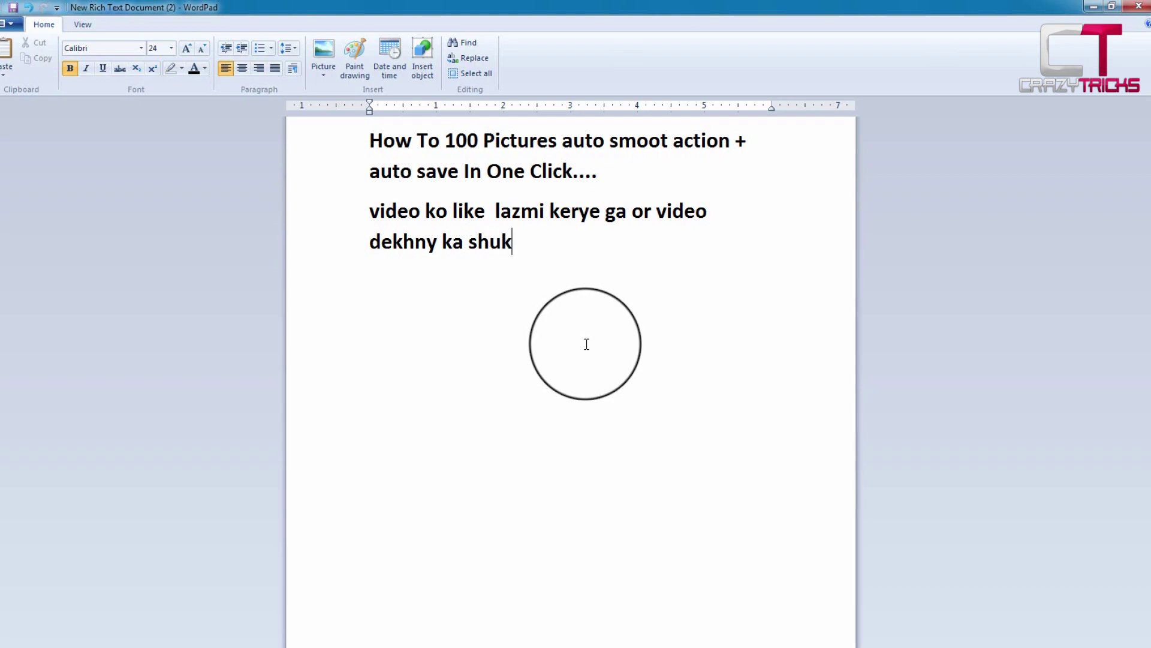
{"action": "type", "text": "ria.. TAH"}
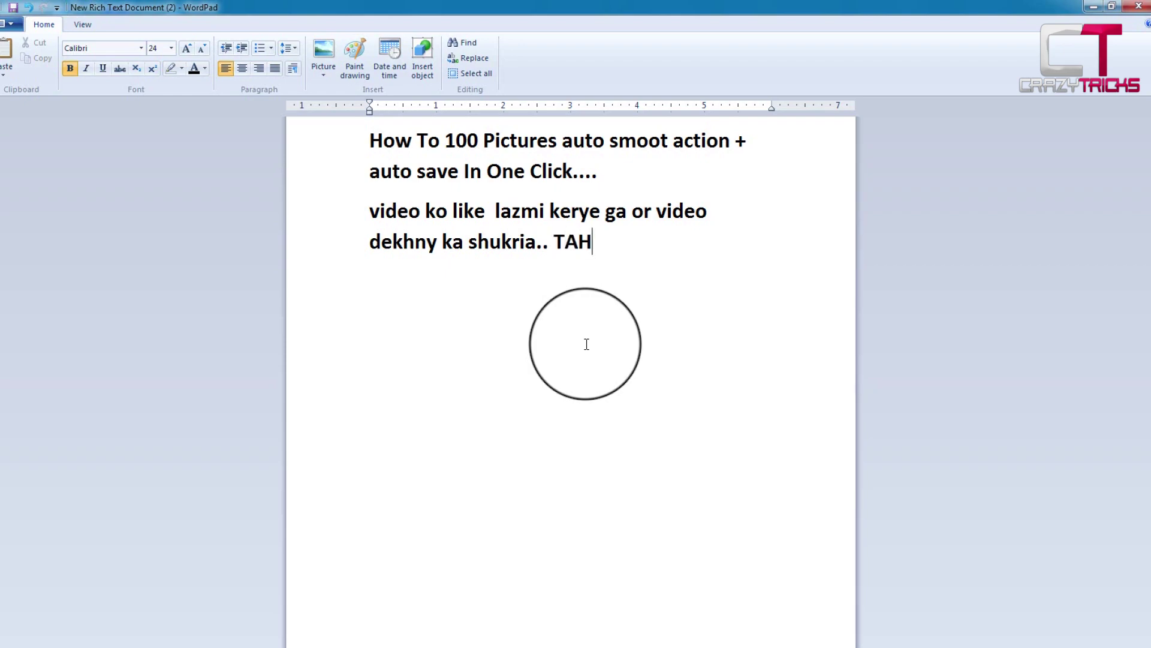
{"action": "key", "text": "BackSpace"}
{"action": "key", "text": "BackSpace"}
{"action": "type", "text": "HA"}
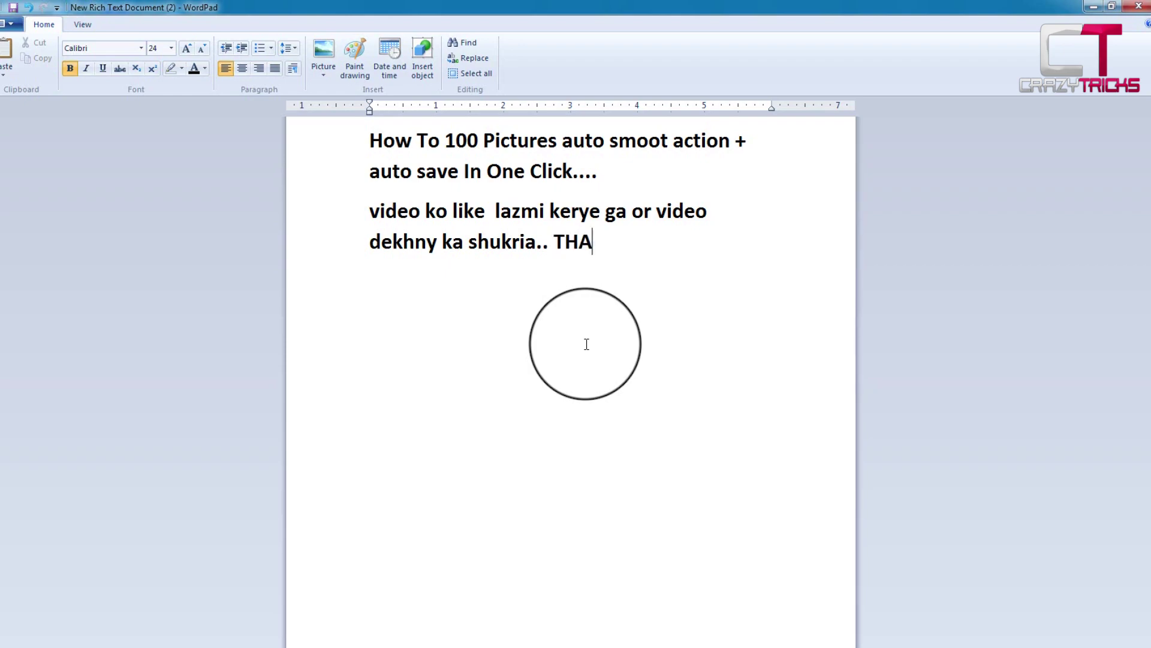